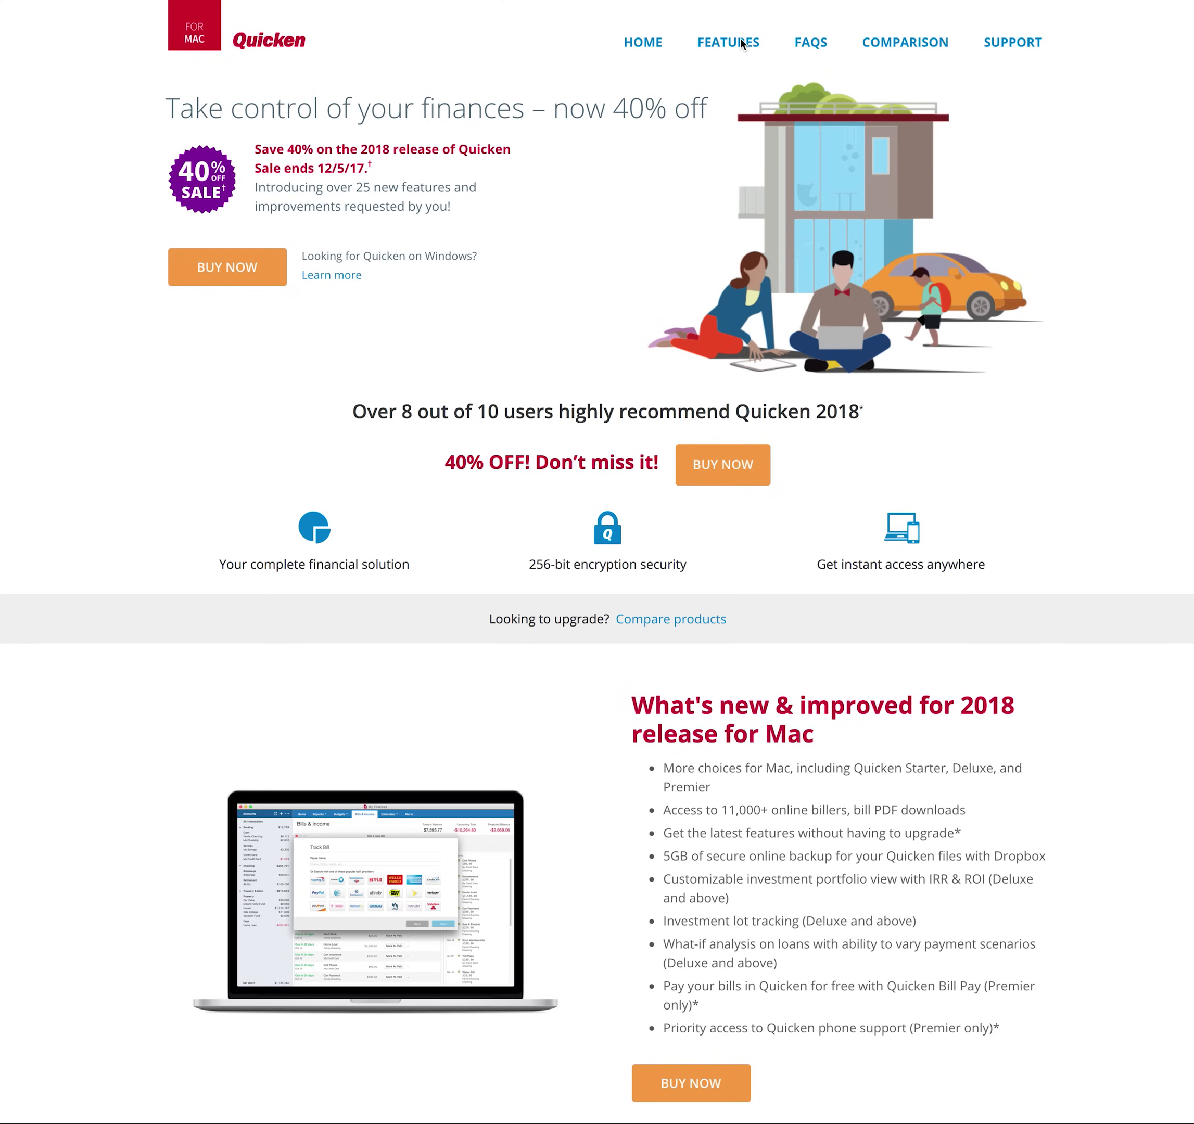
- Open the Quicken for Mac comparison page and review the full feature table for Starter, Deluxe and Premier
left_click(877, 54)
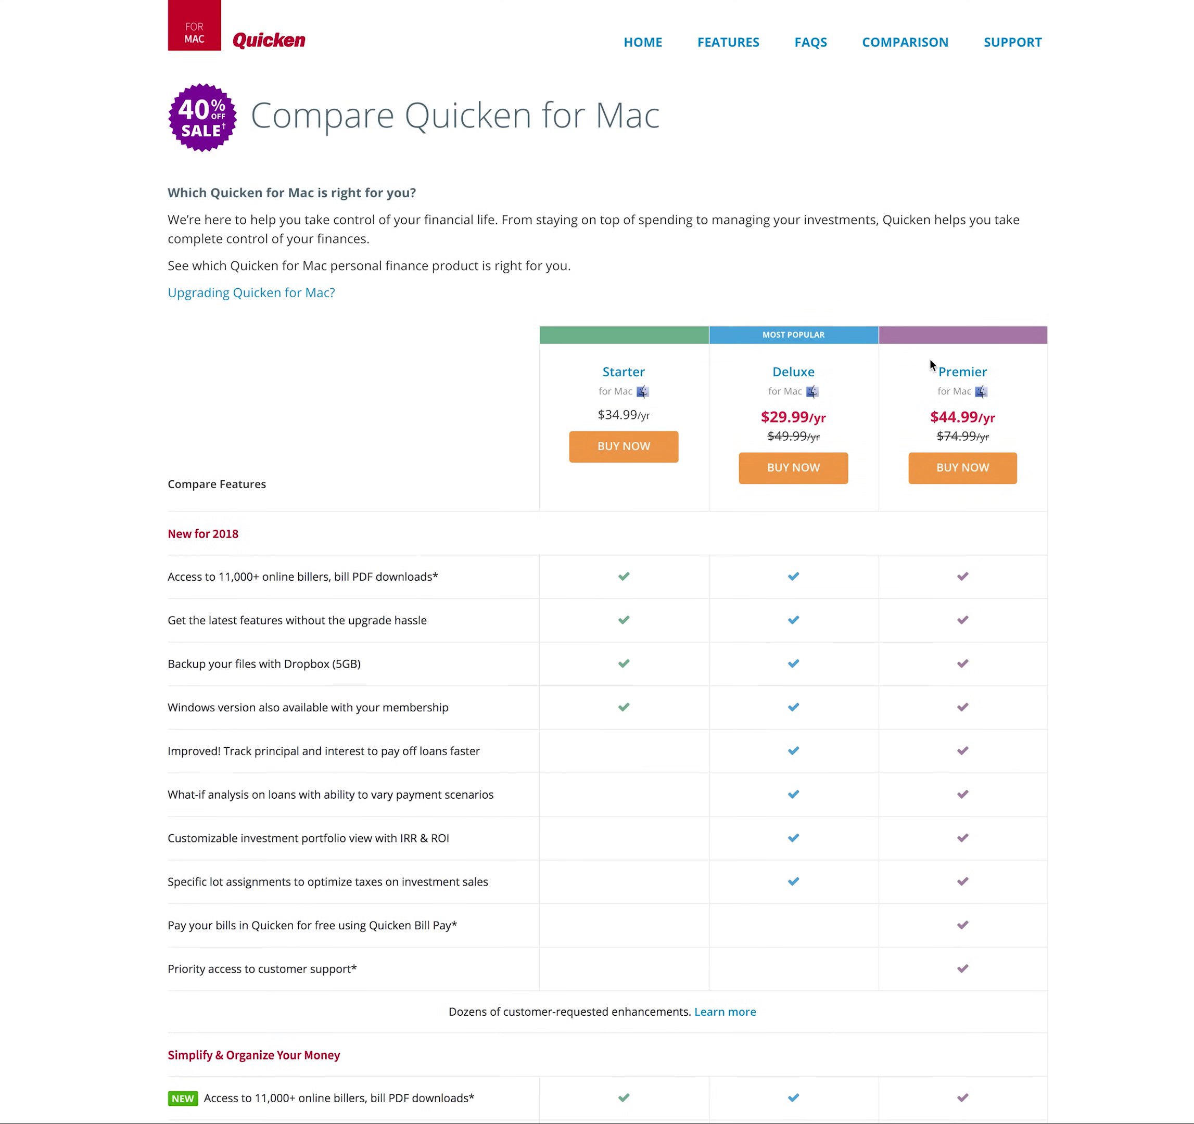
scroll(1090, 367, "down", 2)
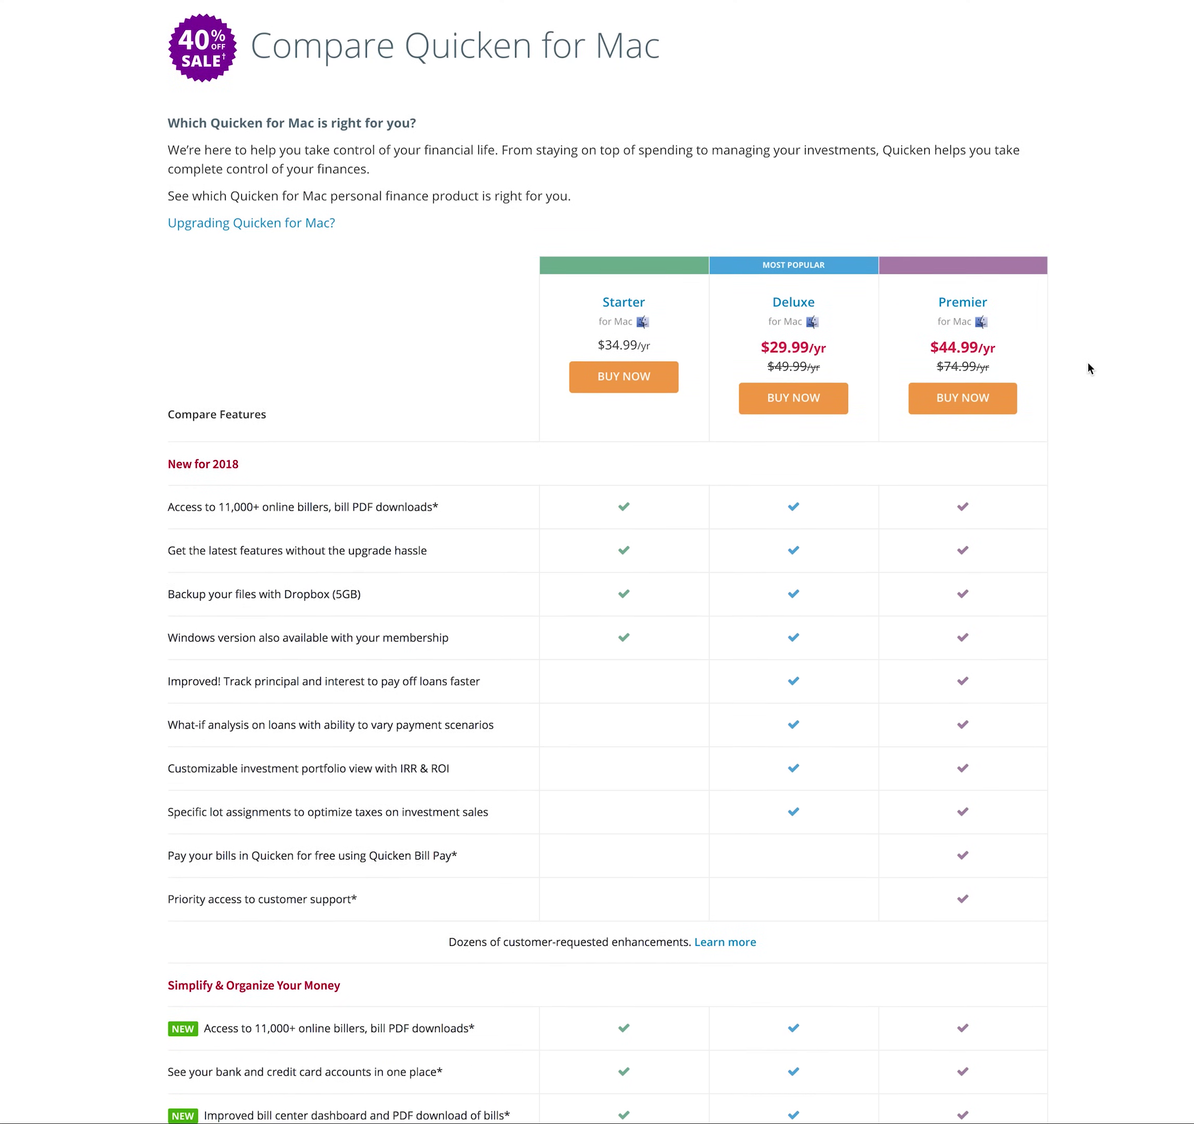
scroll(1089, 368, "down", 2)
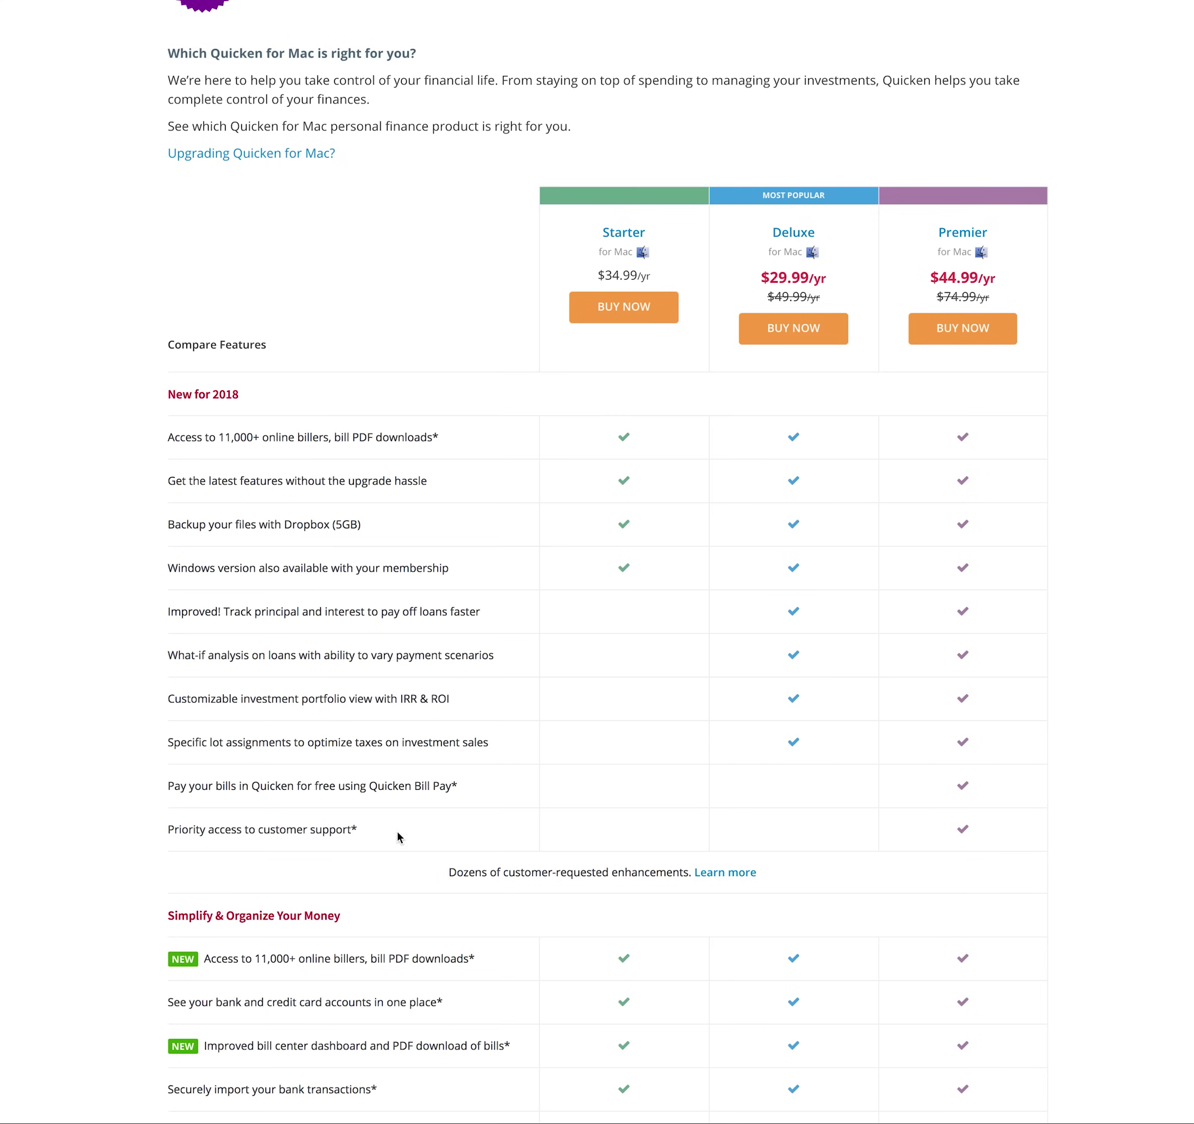
scroll(568, 826, "down", 7)
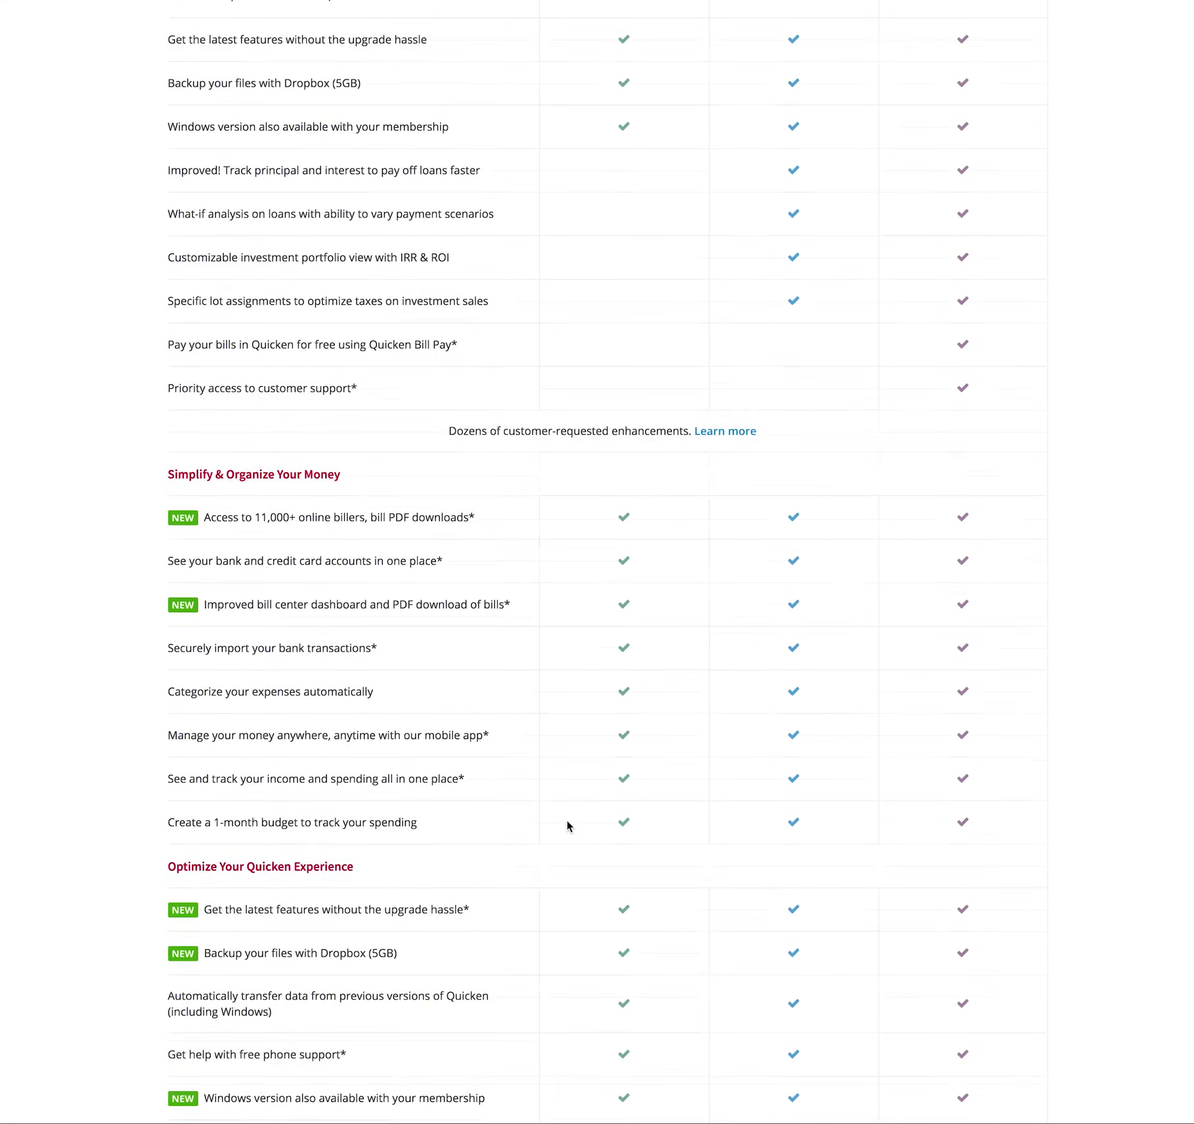
scroll(870, 679, "down", 12)
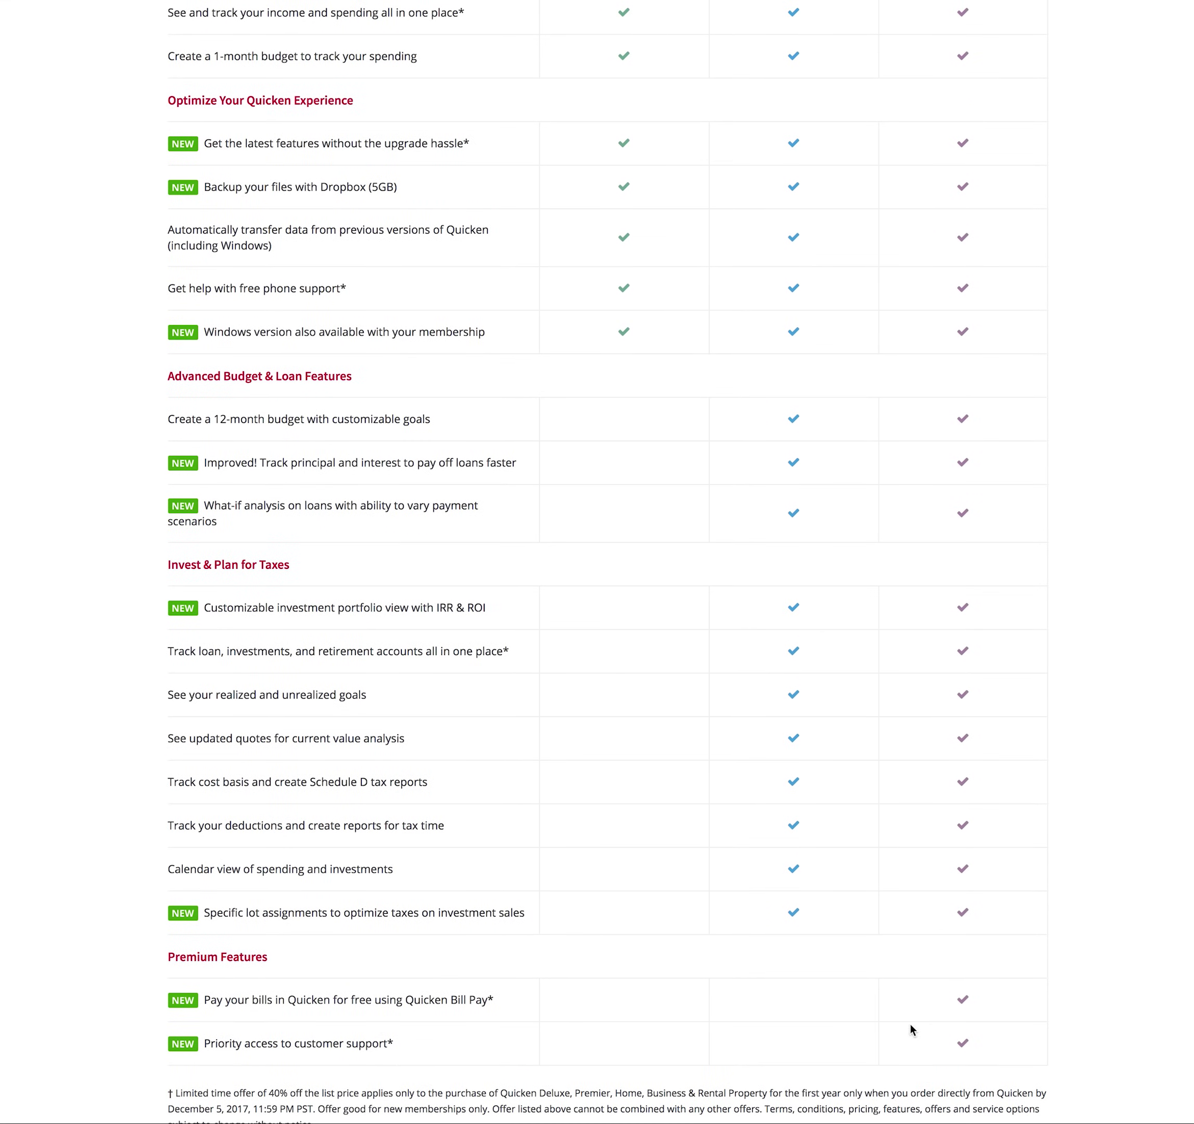
scroll(963, 1032, "up", 20)
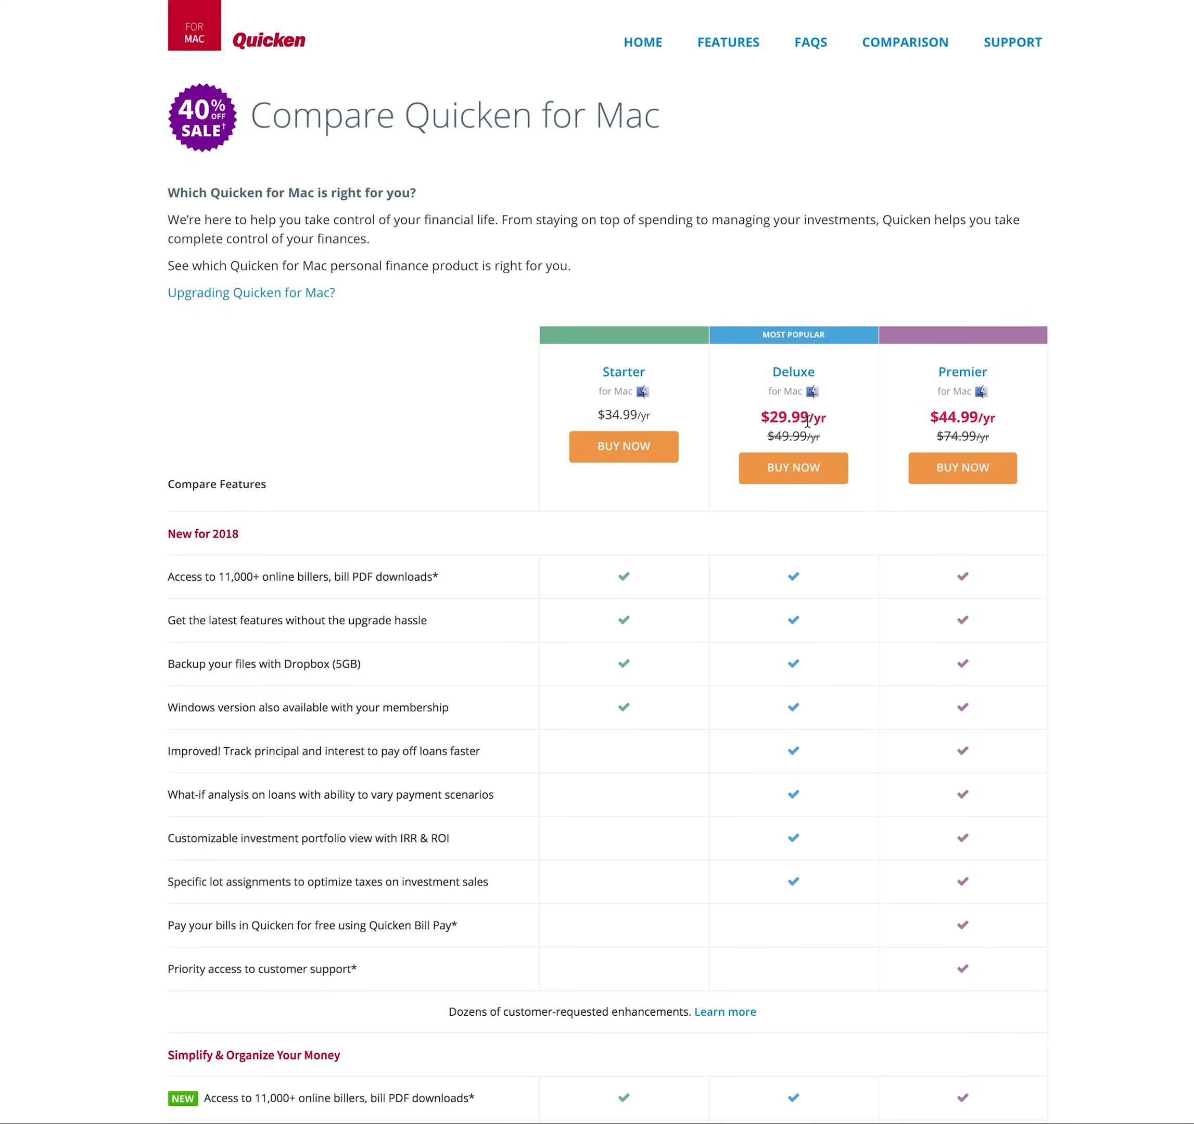
- Examine the discounted and regular yearly prices of the Deluxe edition in the comparison table
left_click_drag(809, 421, 844, 427)
left_click(1080, 361)
left_click_drag(774, 438, 809, 440)
left_click(829, 444)
- Examine the New for 2018 rows on loan tracking, the customizable investment portfolio view and specific lot assignments
scroll(818, 567, "down", 3)
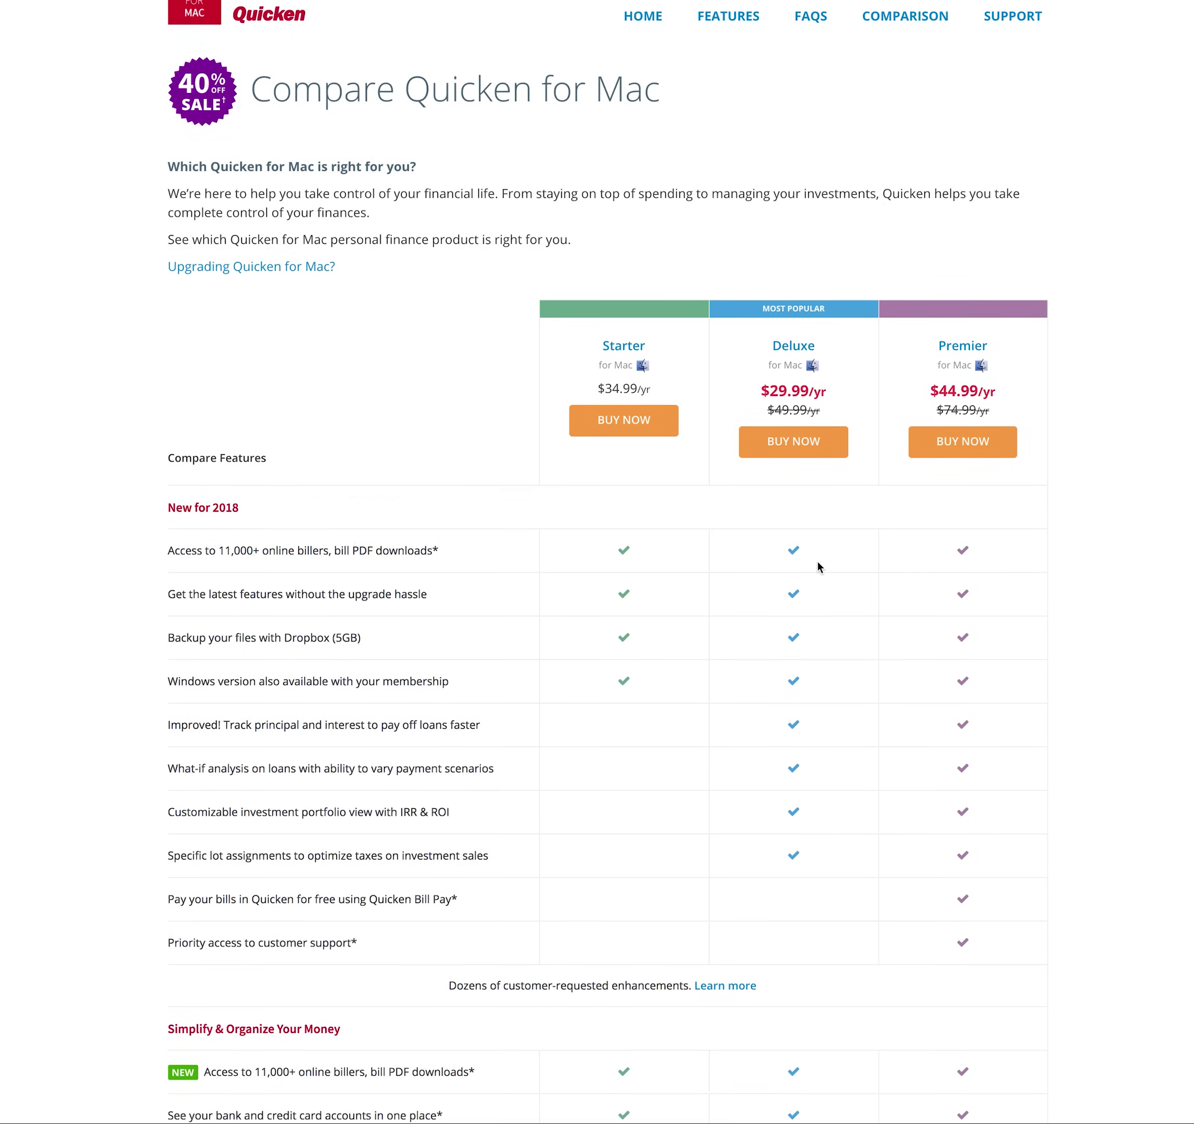
scroll(791, 569, "down", 1)
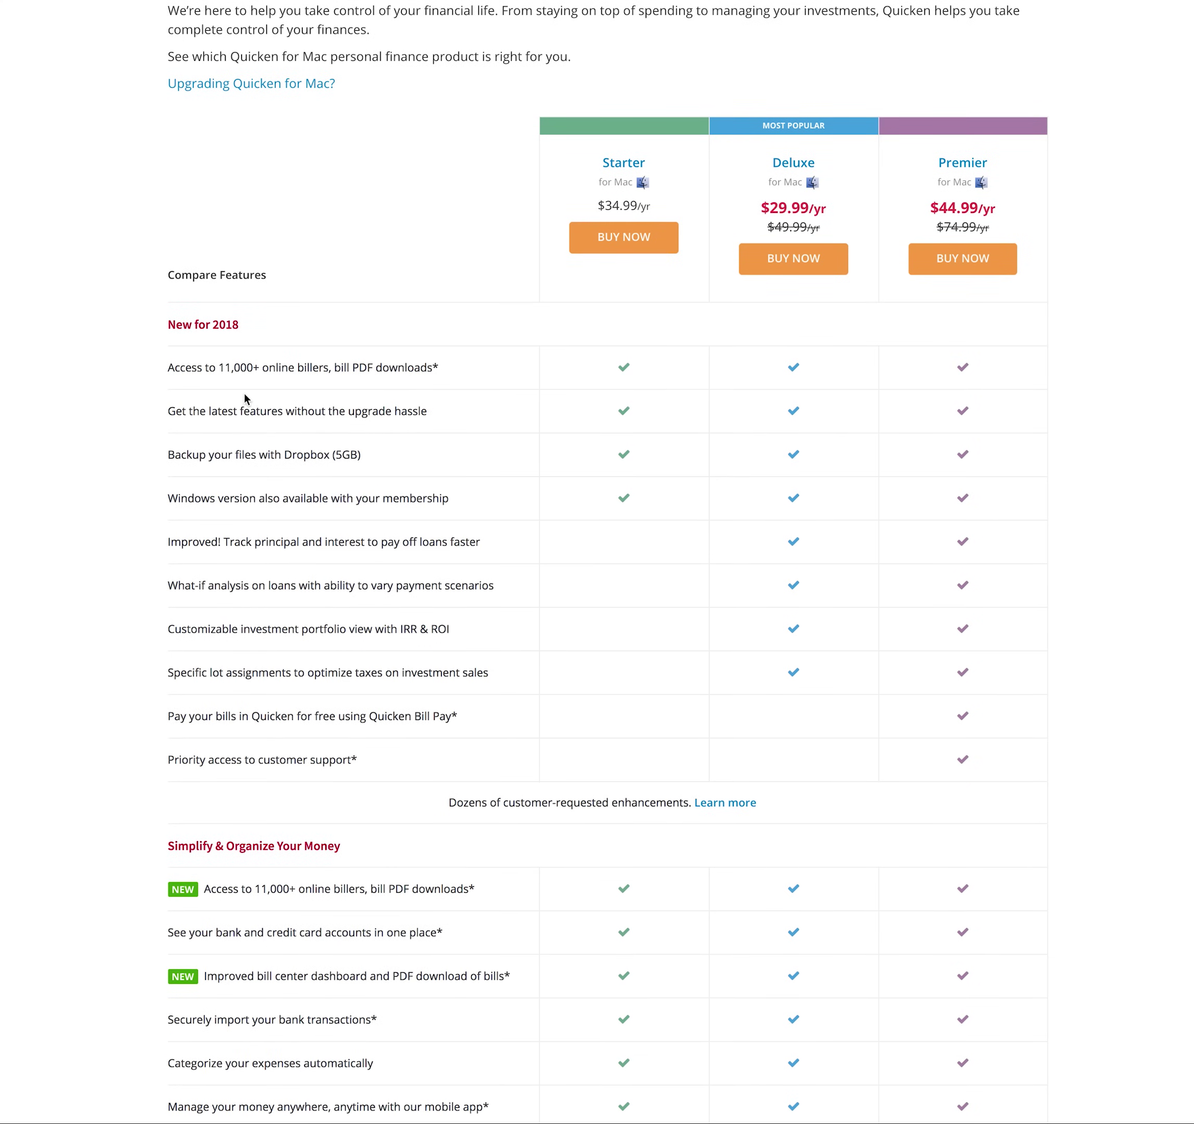
scroll(243, 487, "down", 1)
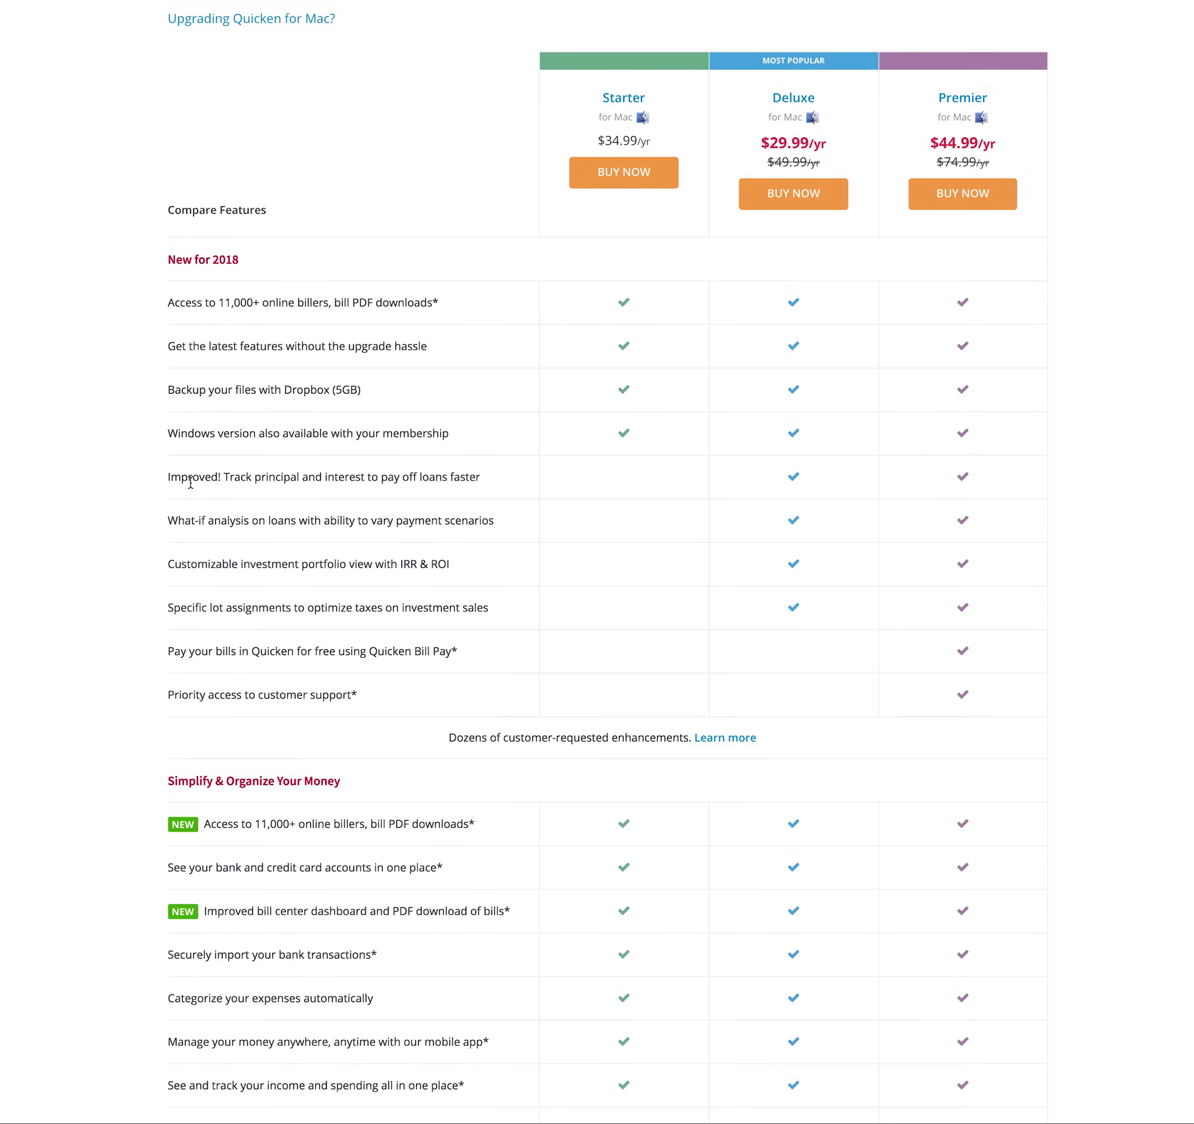
left_click_drag(170, 478, 479, 476)
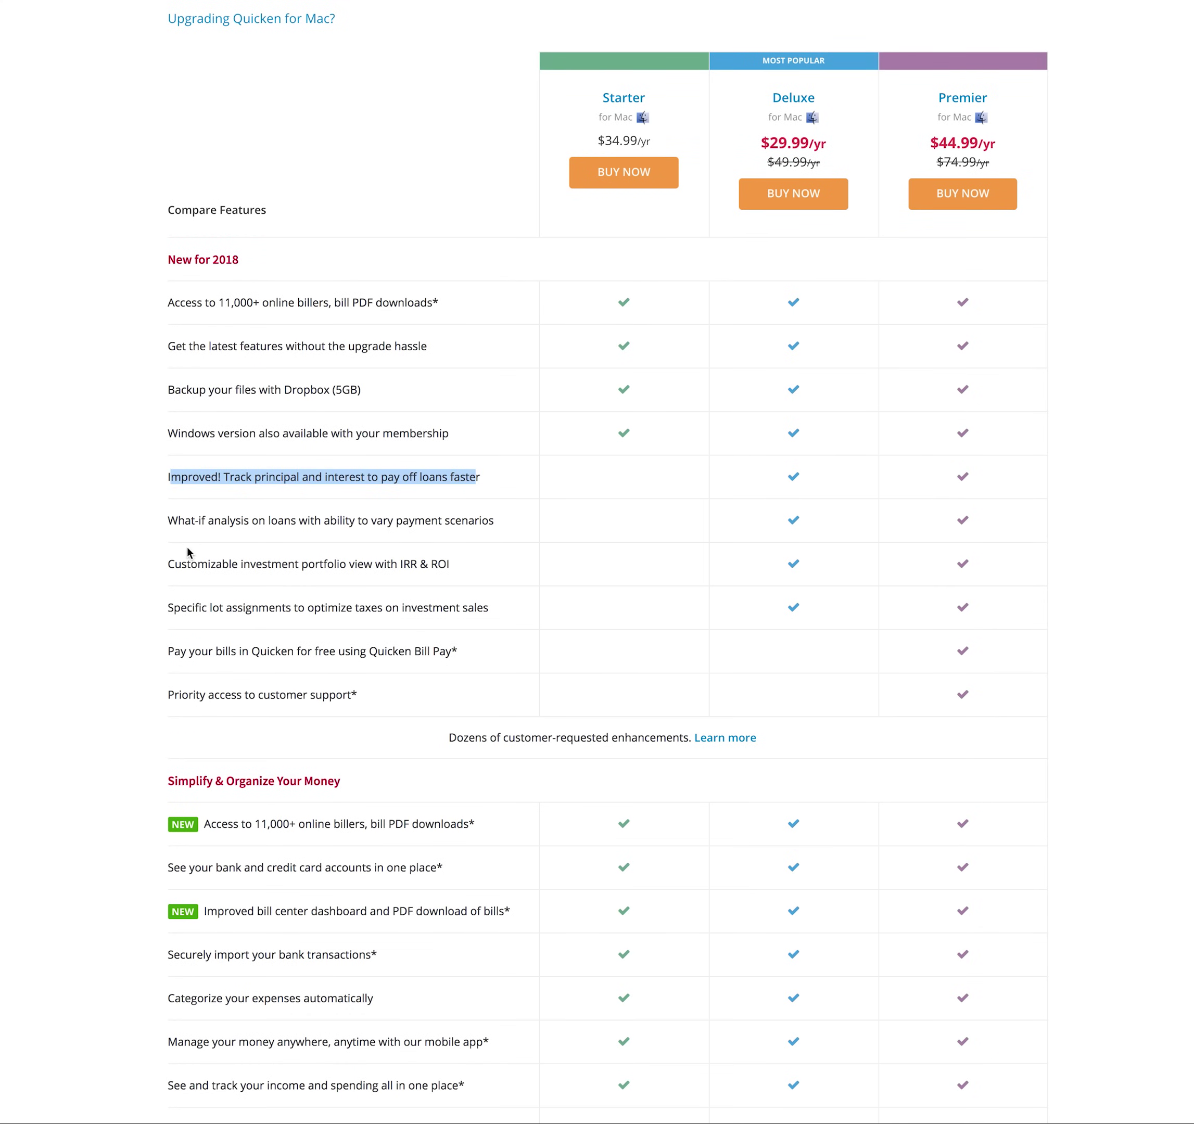
left_click_drag(180, 562, 421, 559)
scroll(440, 561, "up", 1)
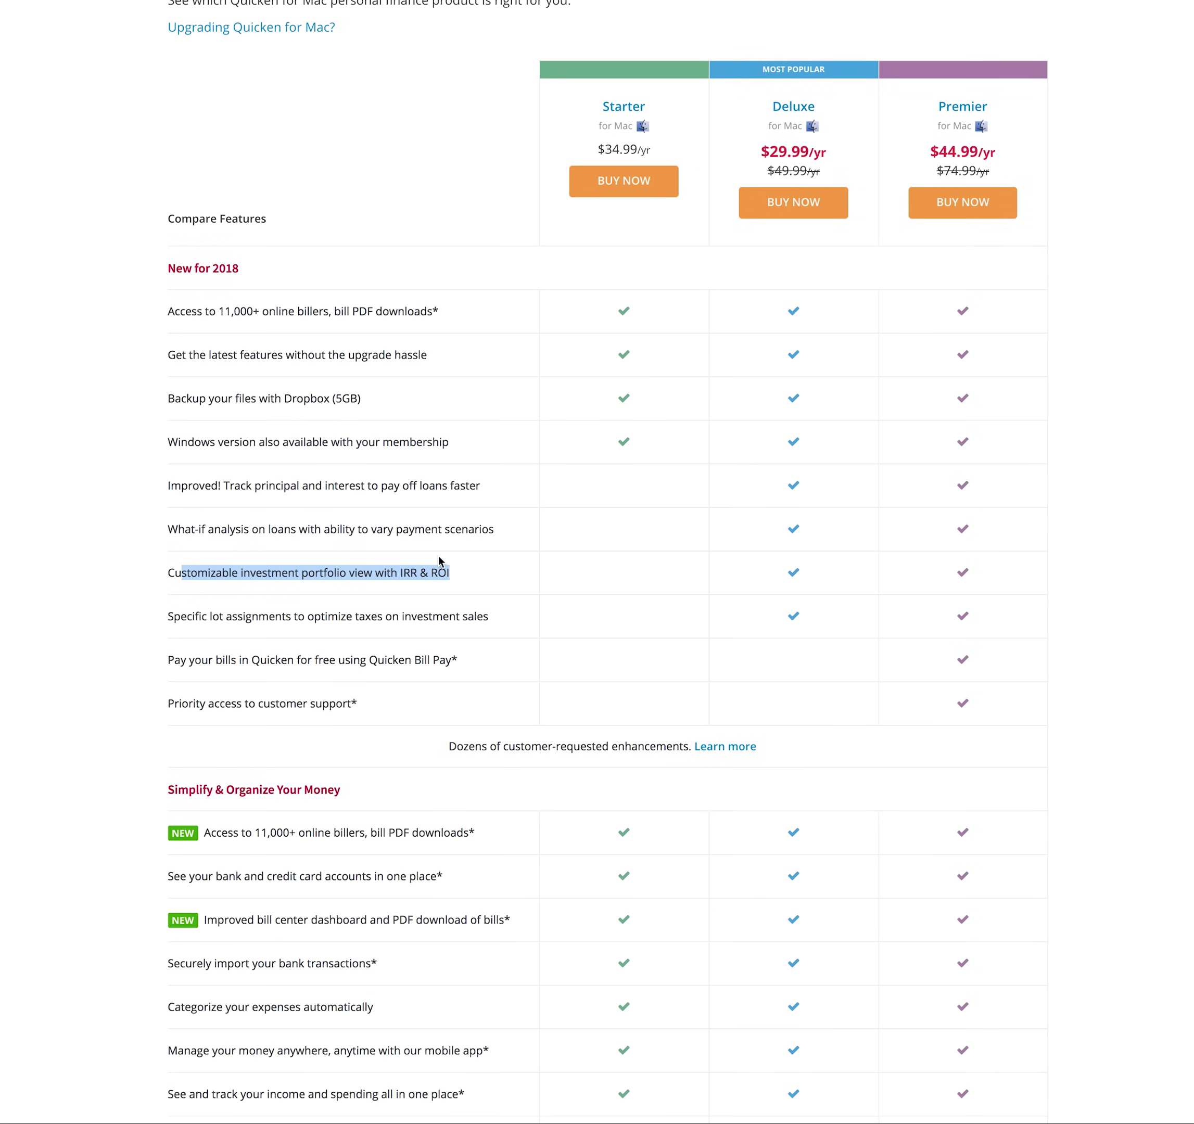
left_click_drag(219, 616, 490, 626)
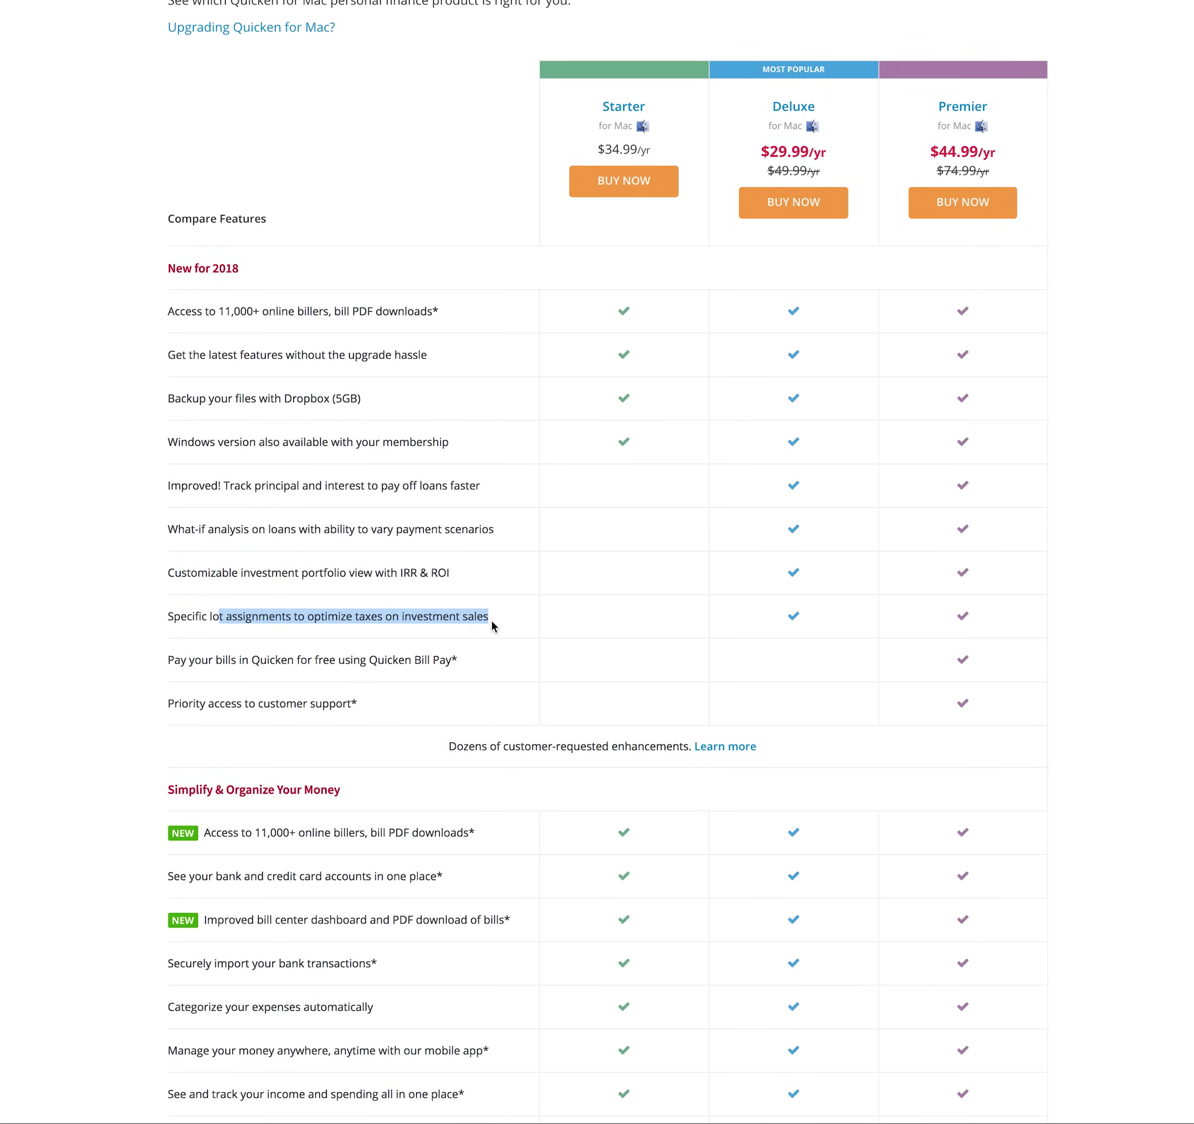
- Review the Simplify & Organize Your Money features, highlighting the row on tracking income and spending in one place
scroll(432, 616, "down", 5)
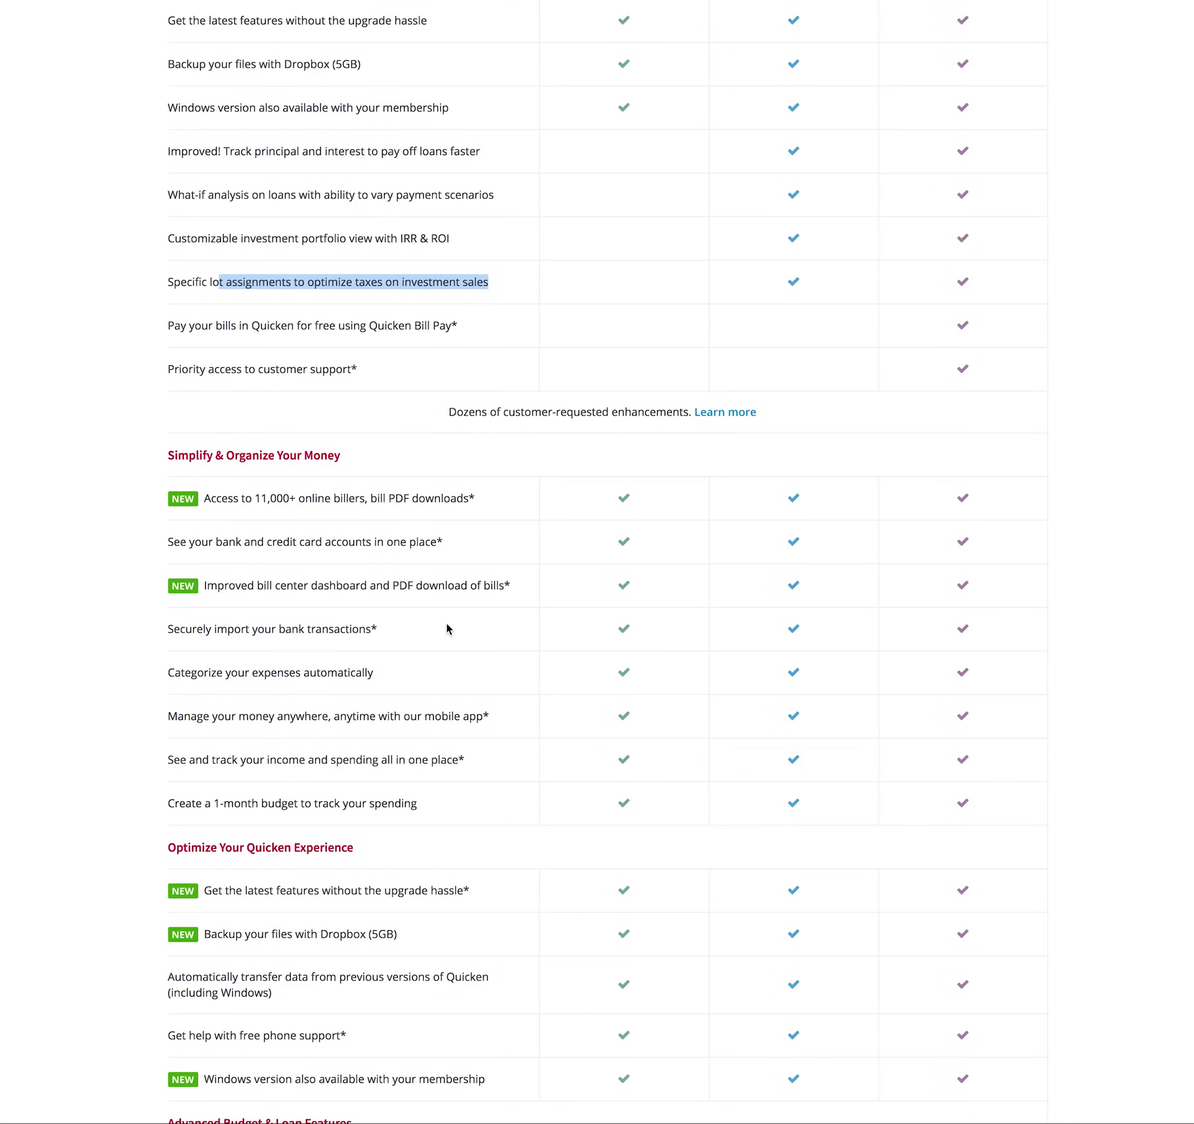
left_click_drag(214, 757, 459, 753)
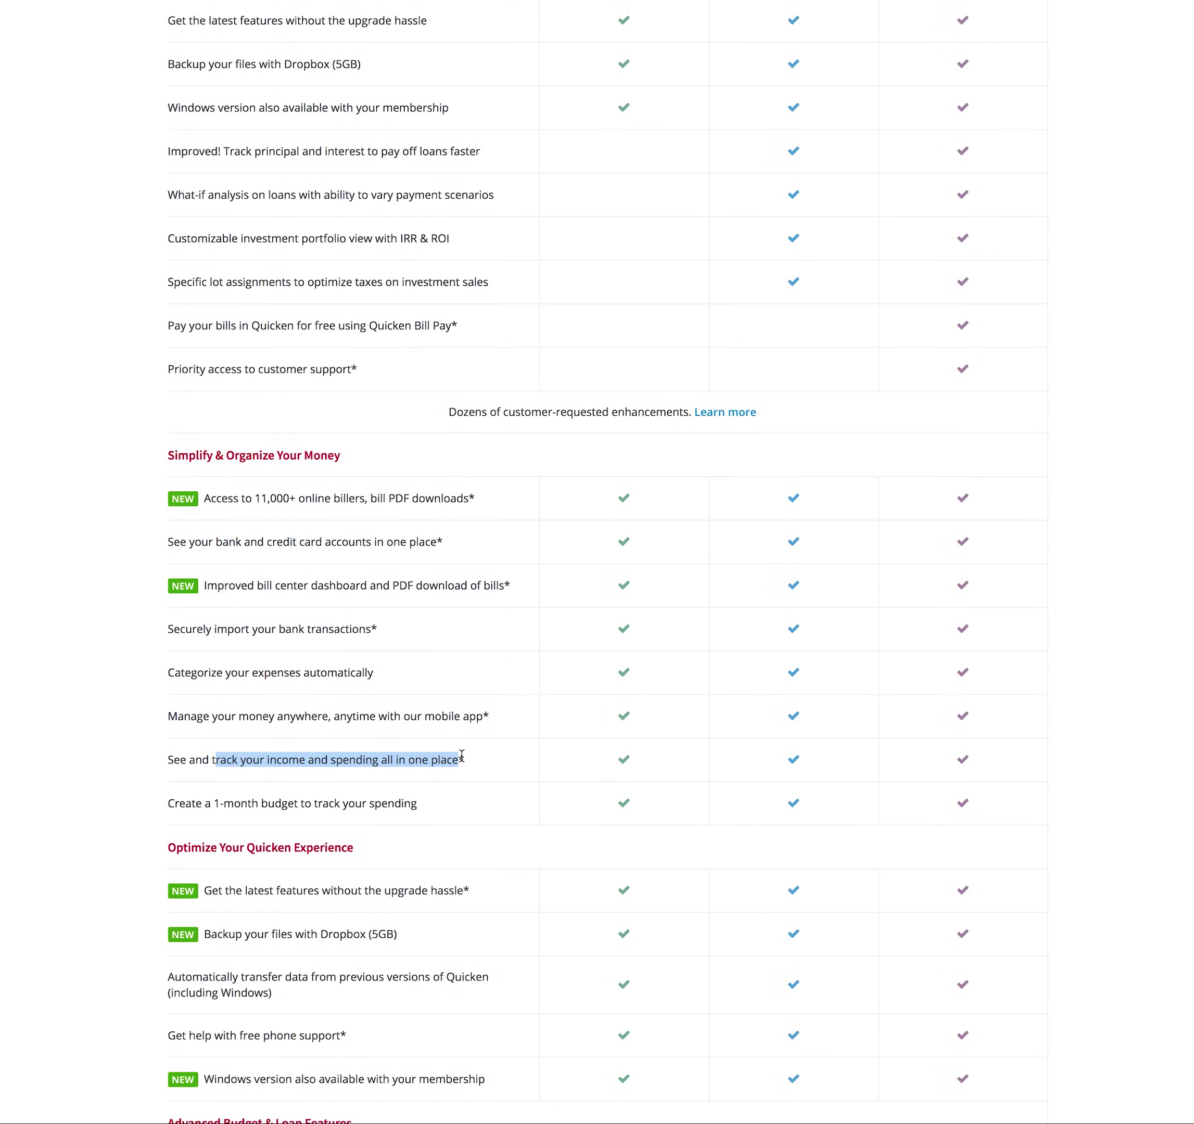
left_click(459, 752)
scroll(458, 752, "down", 3)
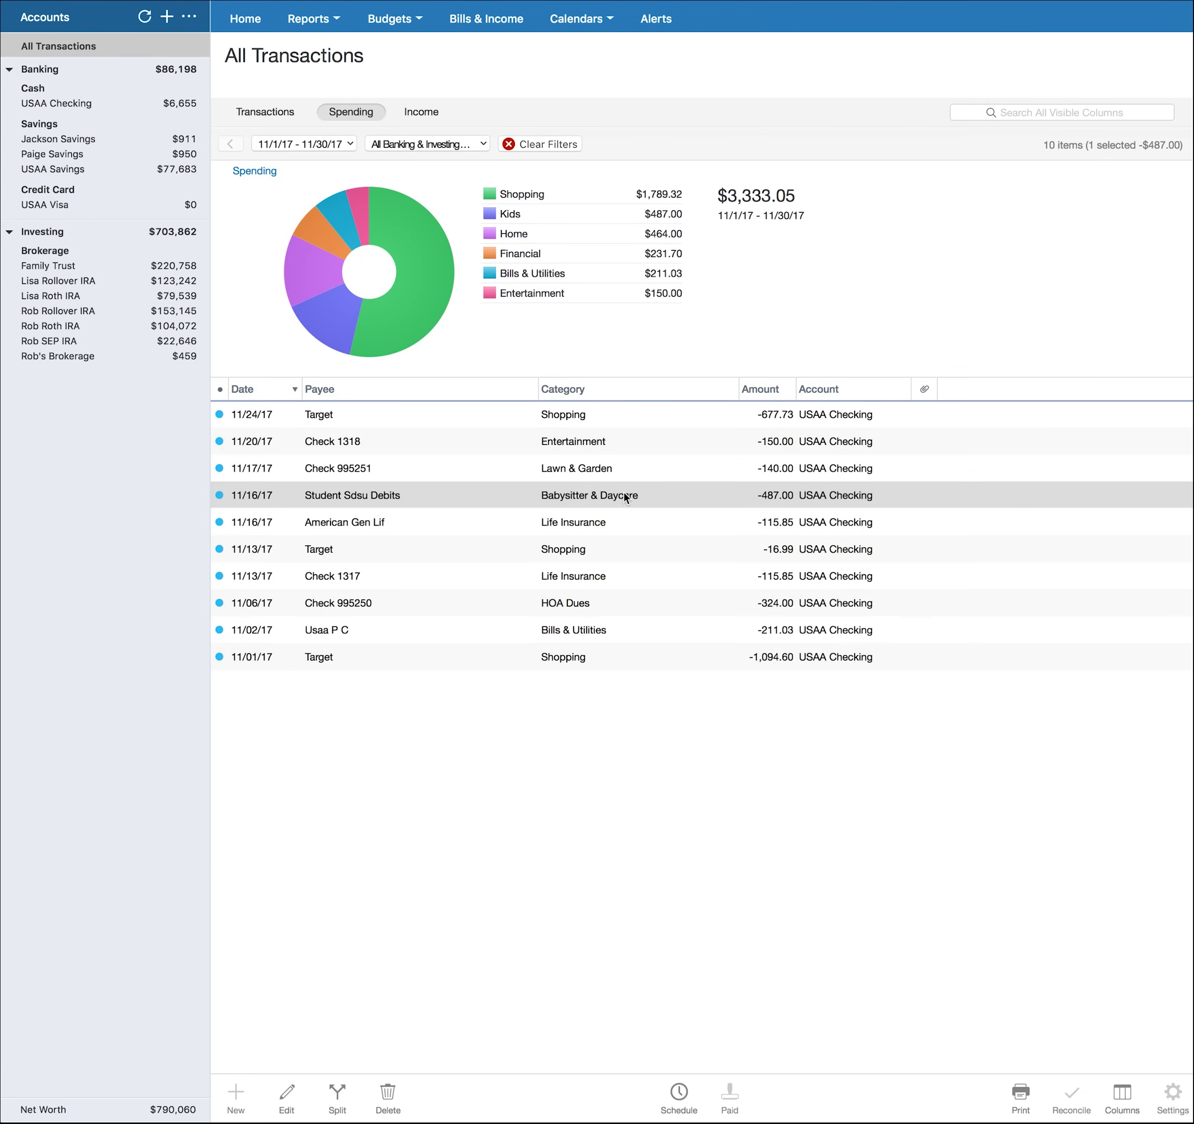
- In the Quicken app, browse the category choices for the 11/16/17 Student Sdsu Debits transaction and leave its category as is
left_click(653, 503)
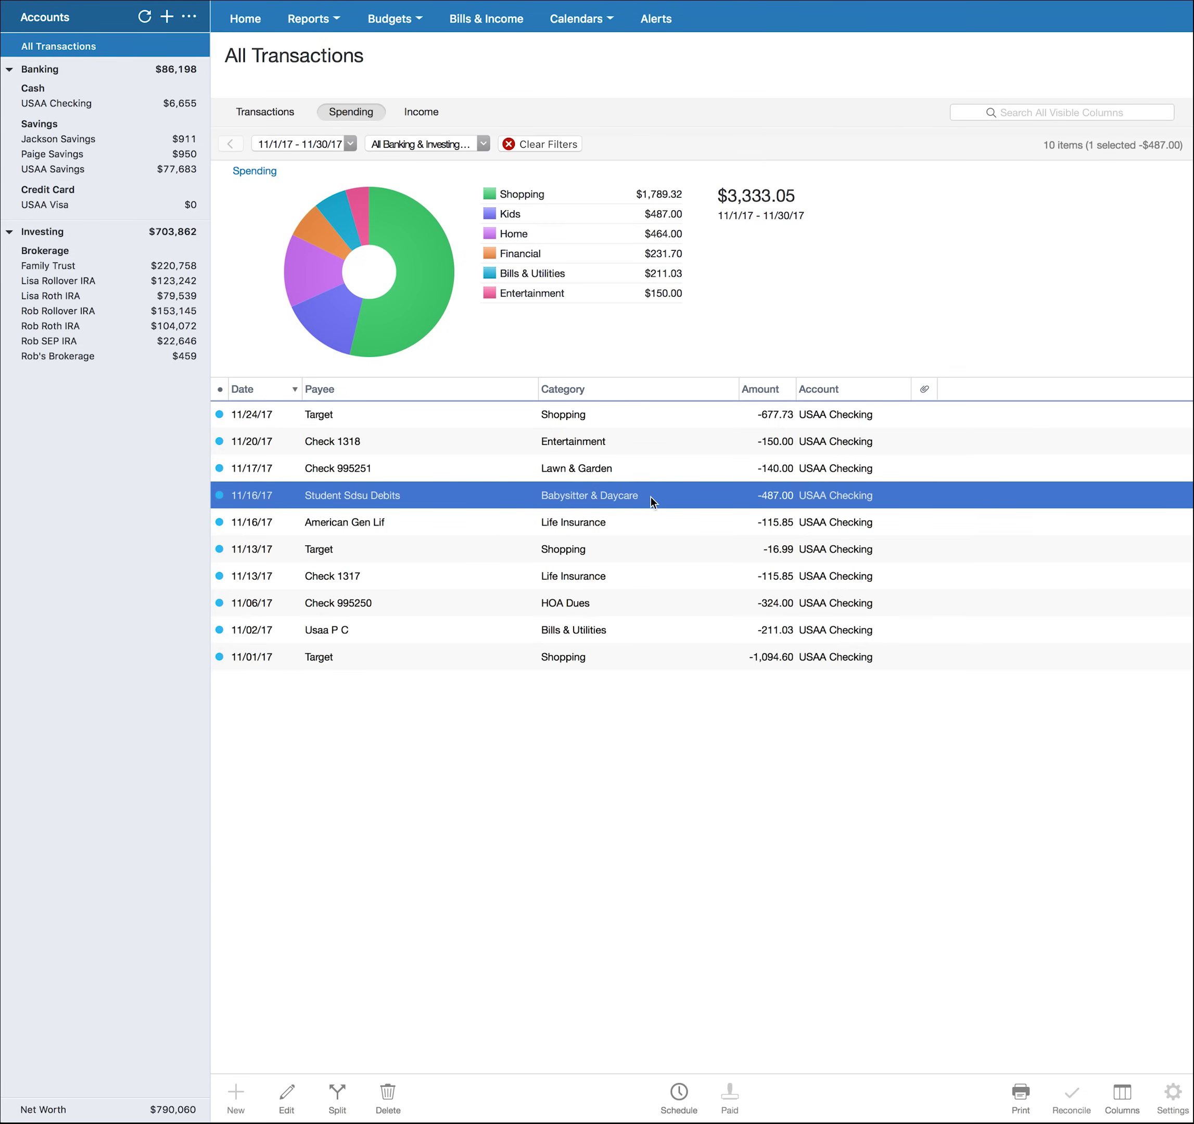
left_click(634, 500)
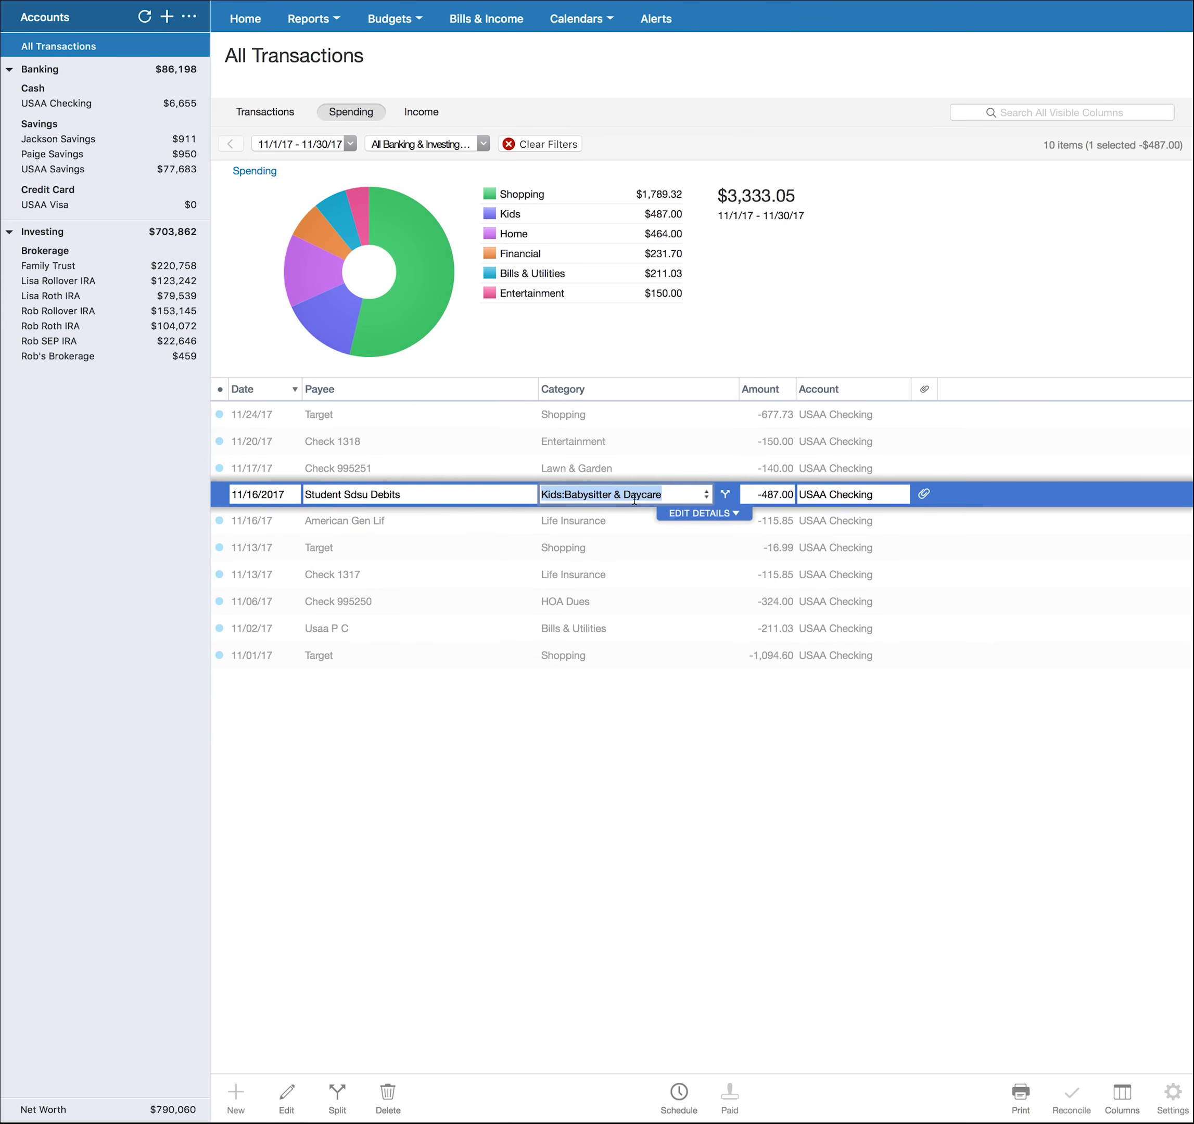
left_click(705, 498)
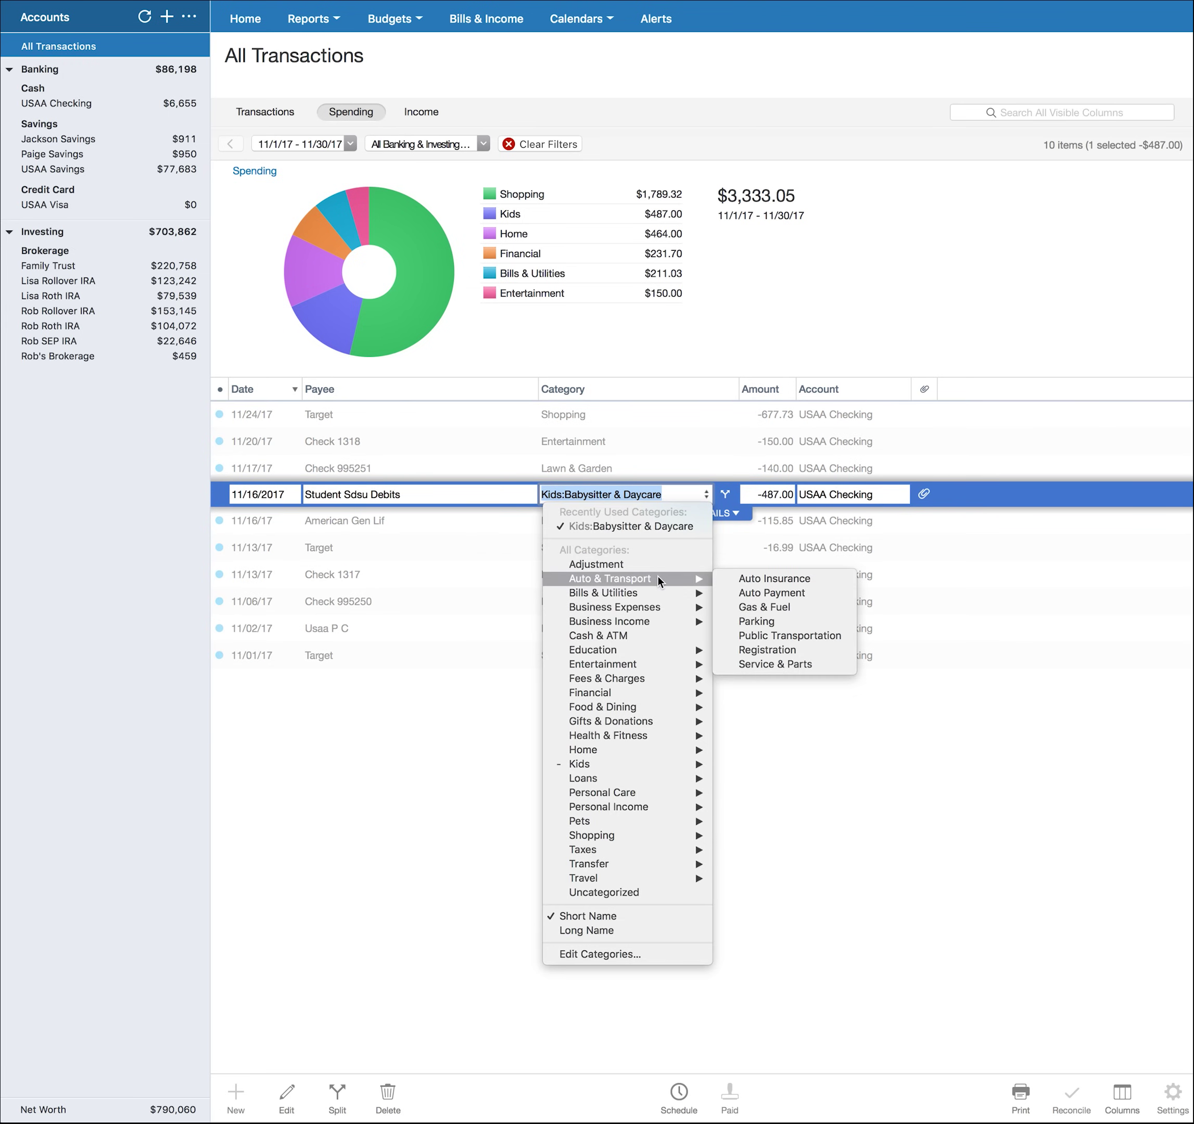
mouse_move(657, 679)
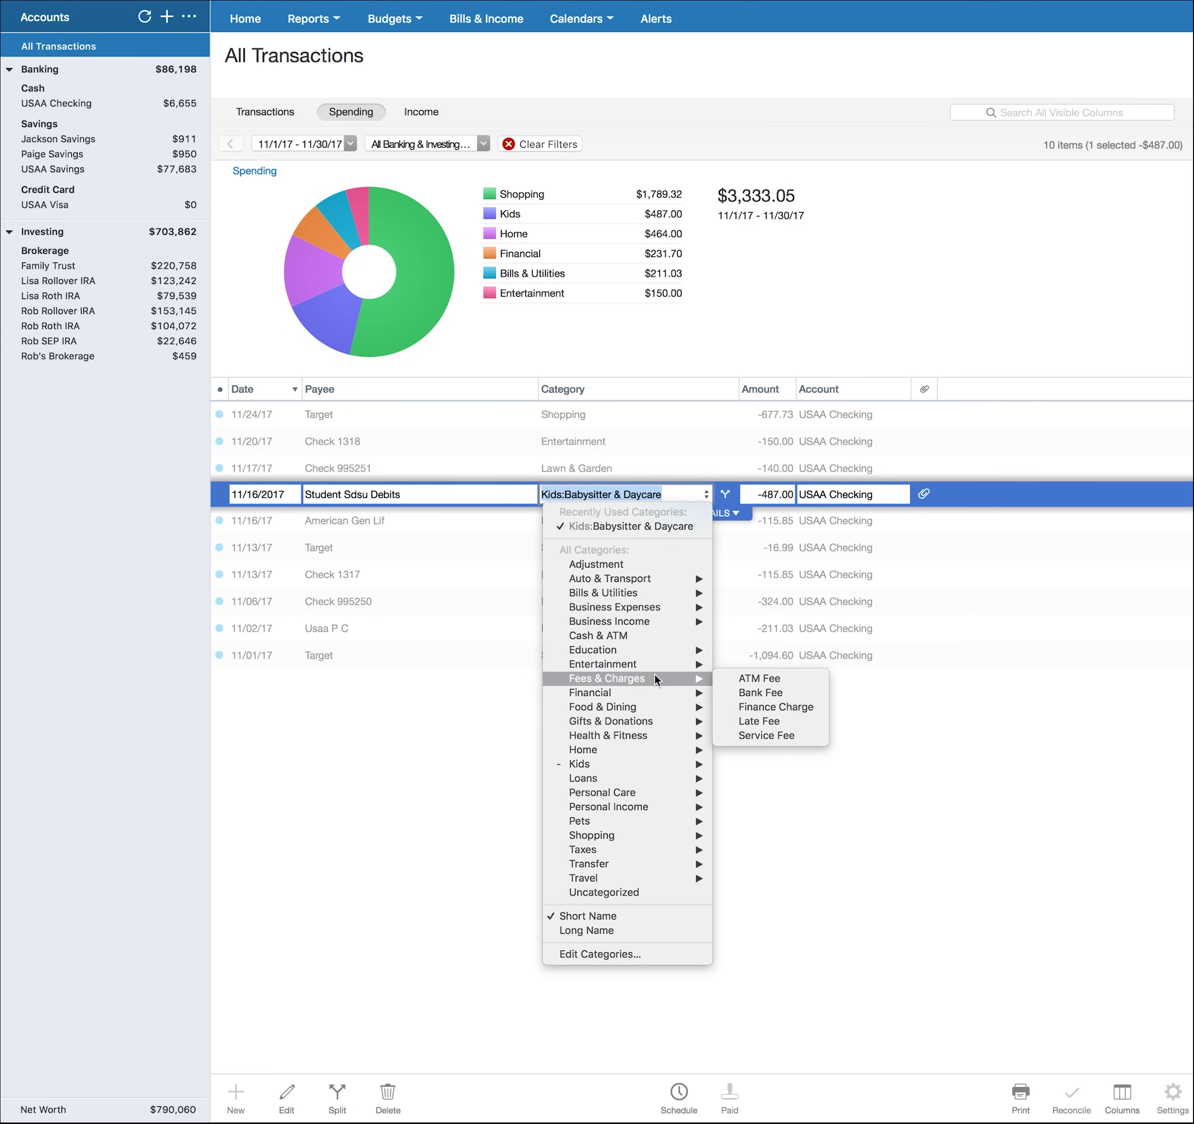
mouse_move(660, 735)
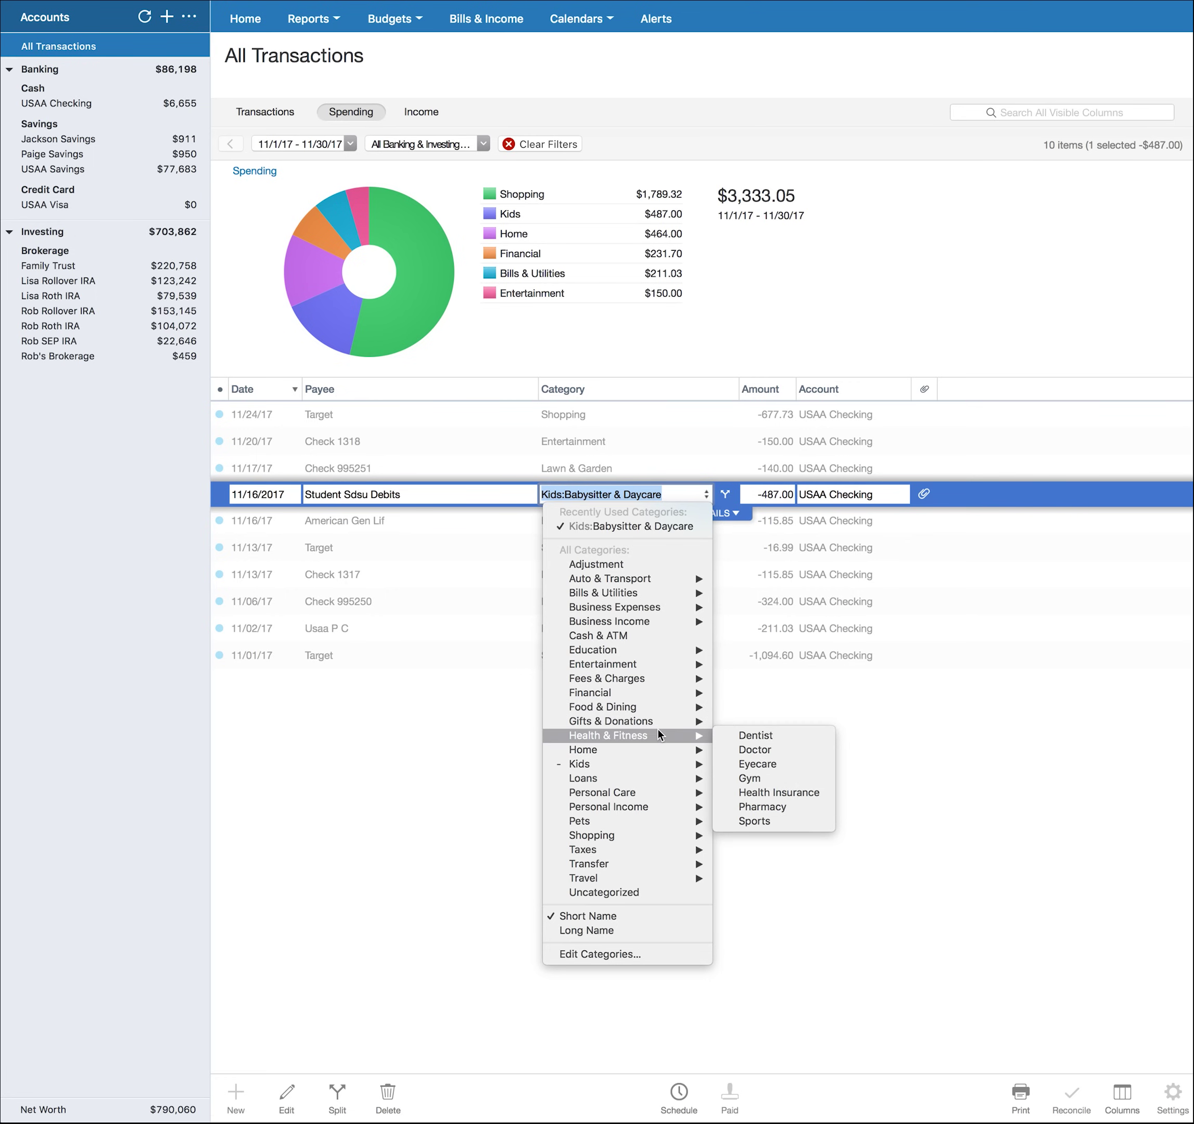
mouse_move(654, 864)
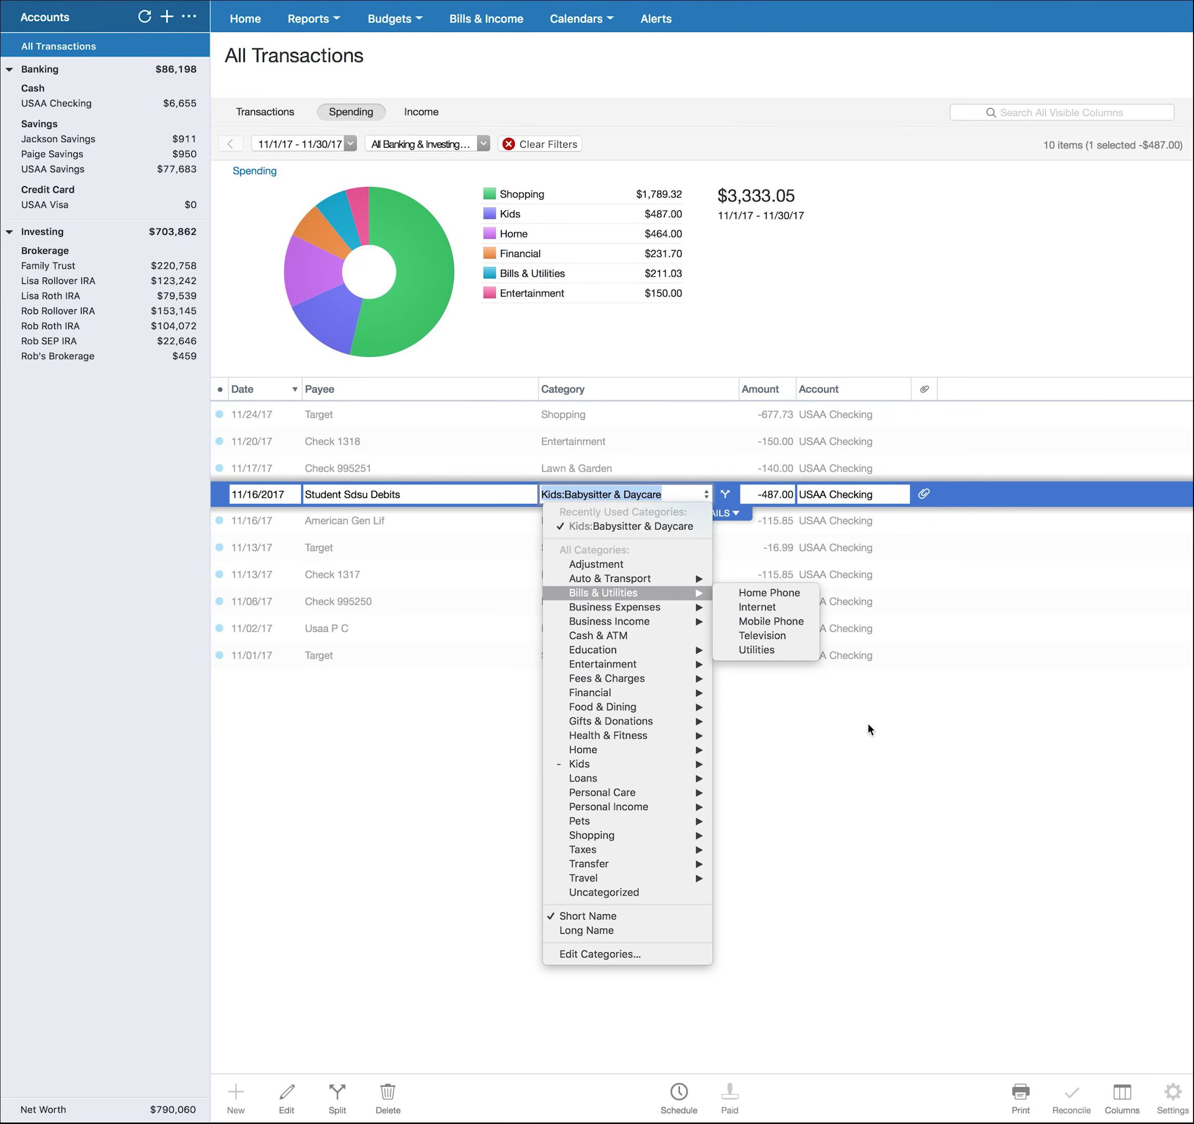
left_click(954, 903)
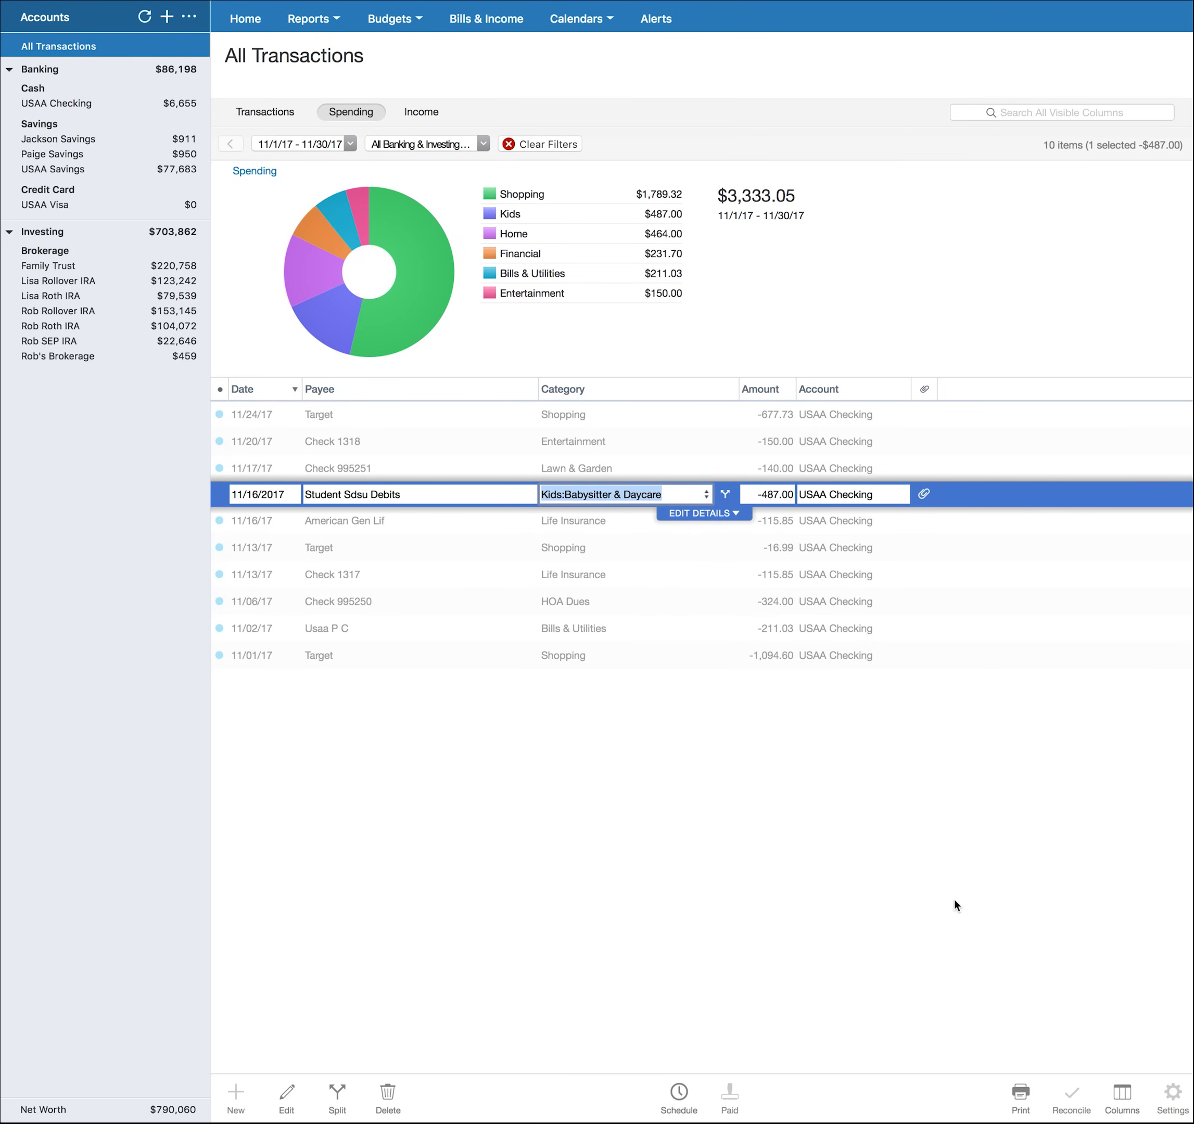
left_click(795, 830)
- View the income breakdown and full transaction list for all accounts, and return to the spending breakdown
mouse_move(355, 301)
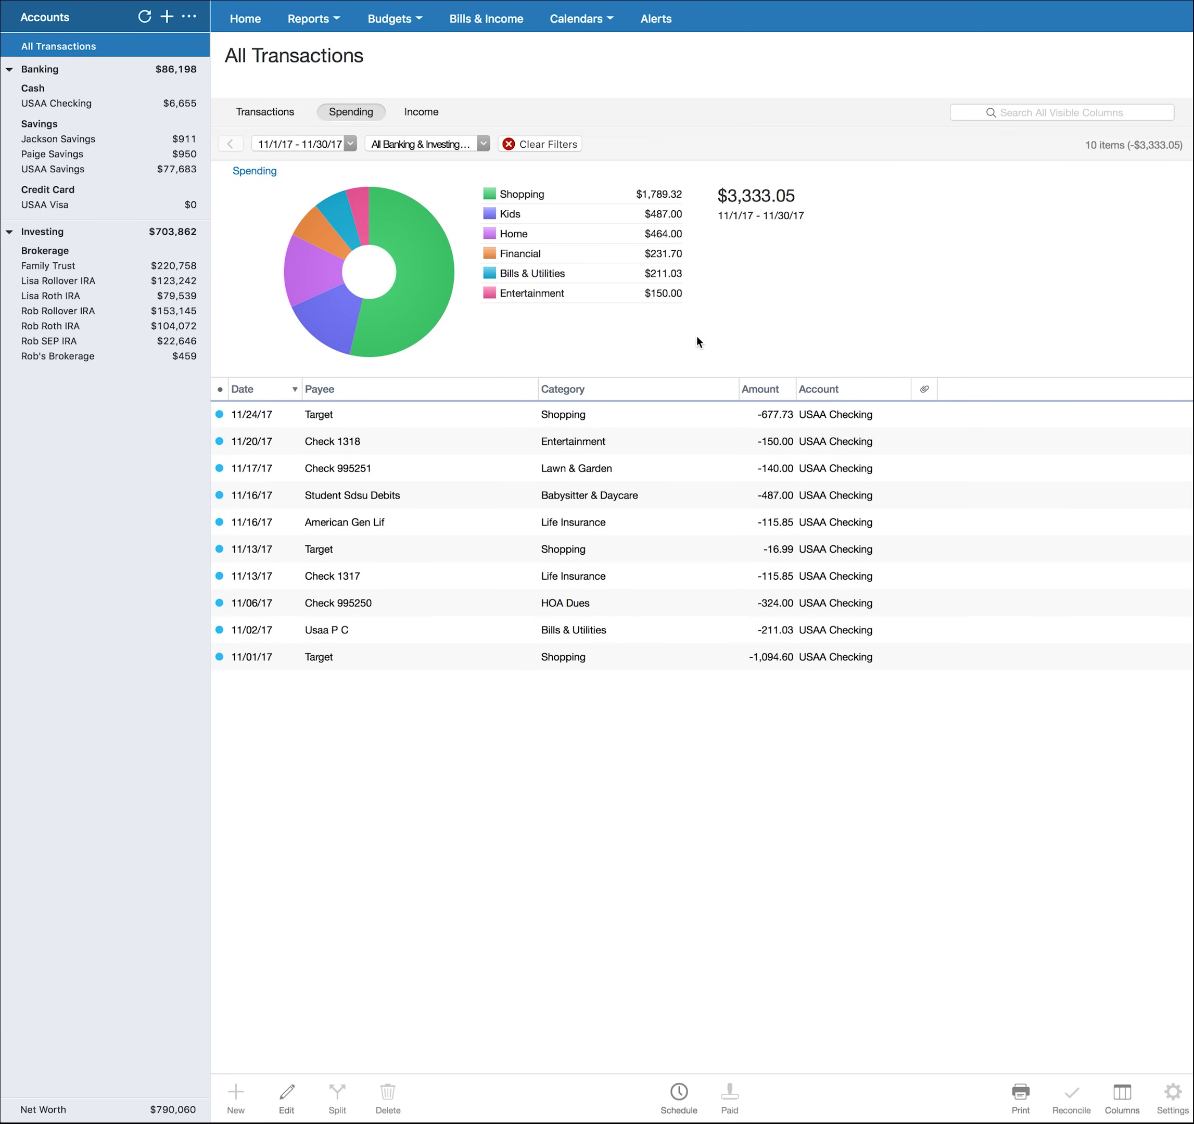
left_click(418, 113)
left_click(358, 113)
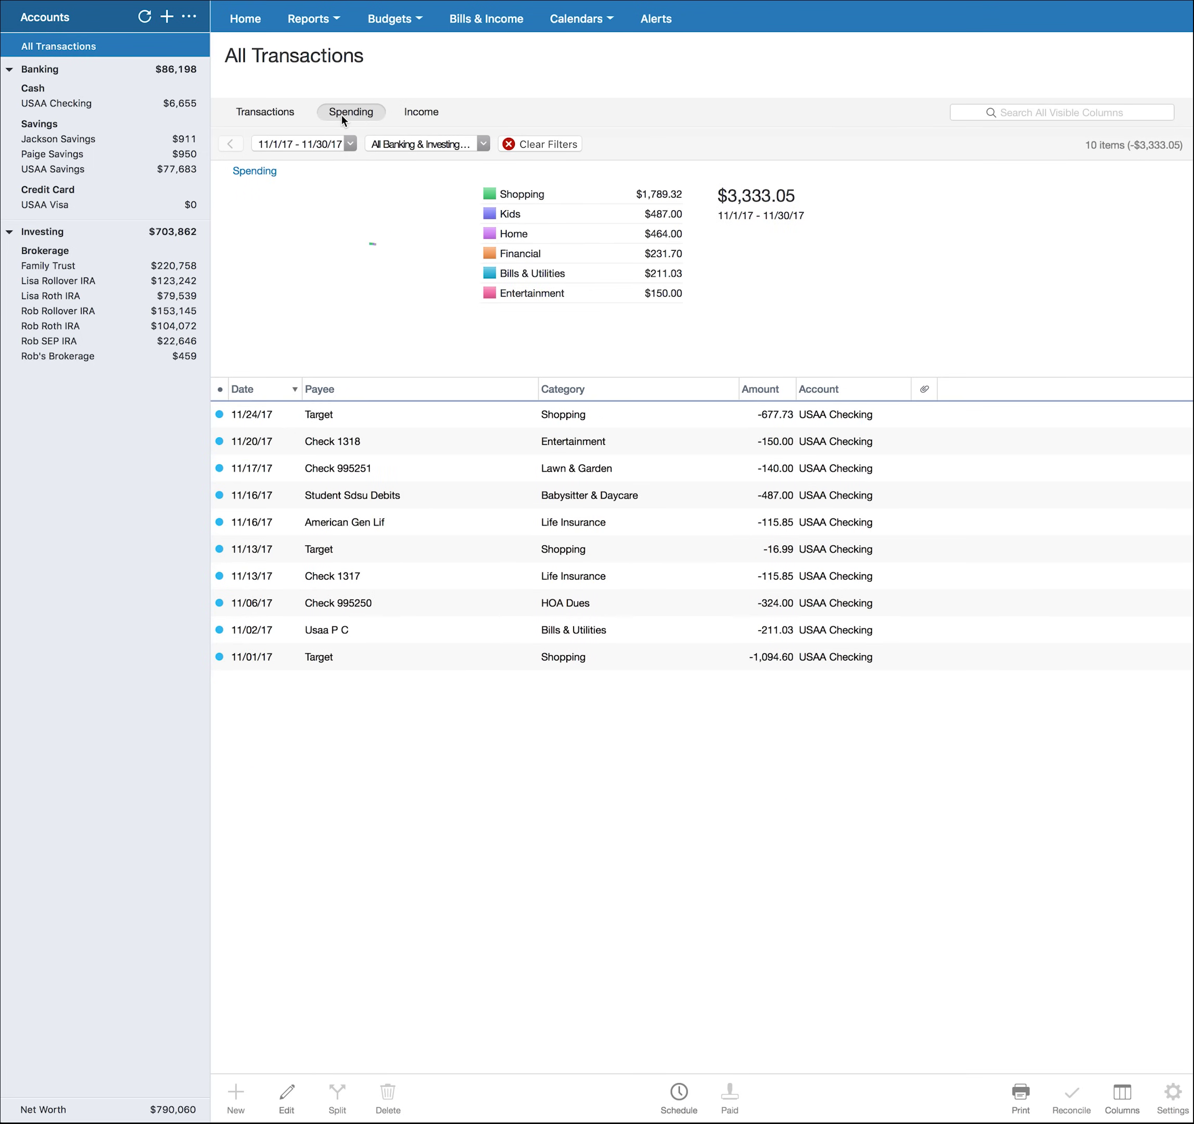
left_click(274, 117)
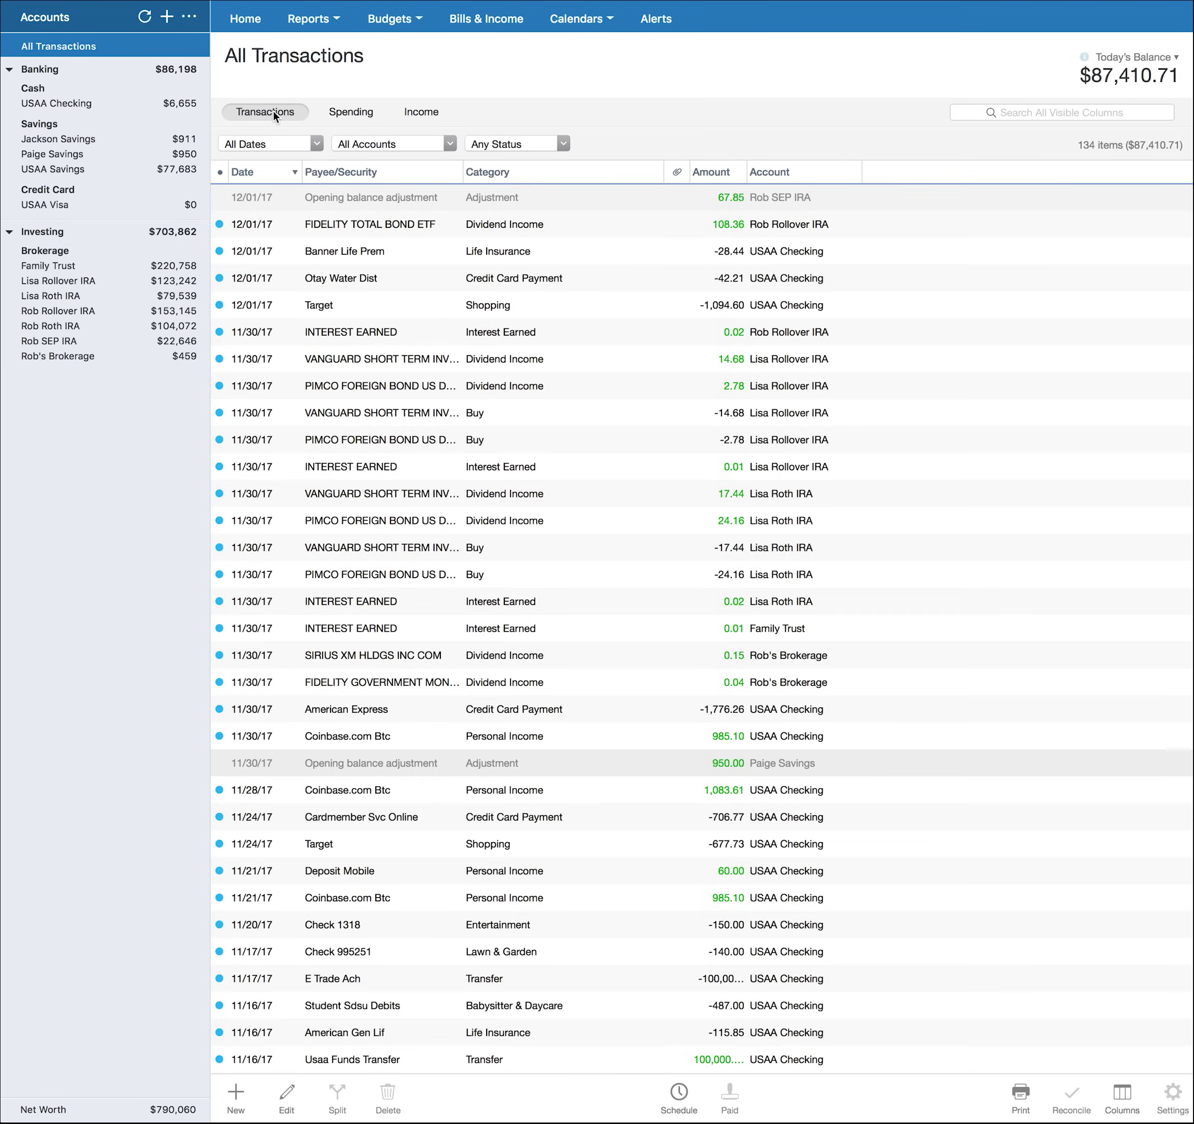
left_click(353, 114)
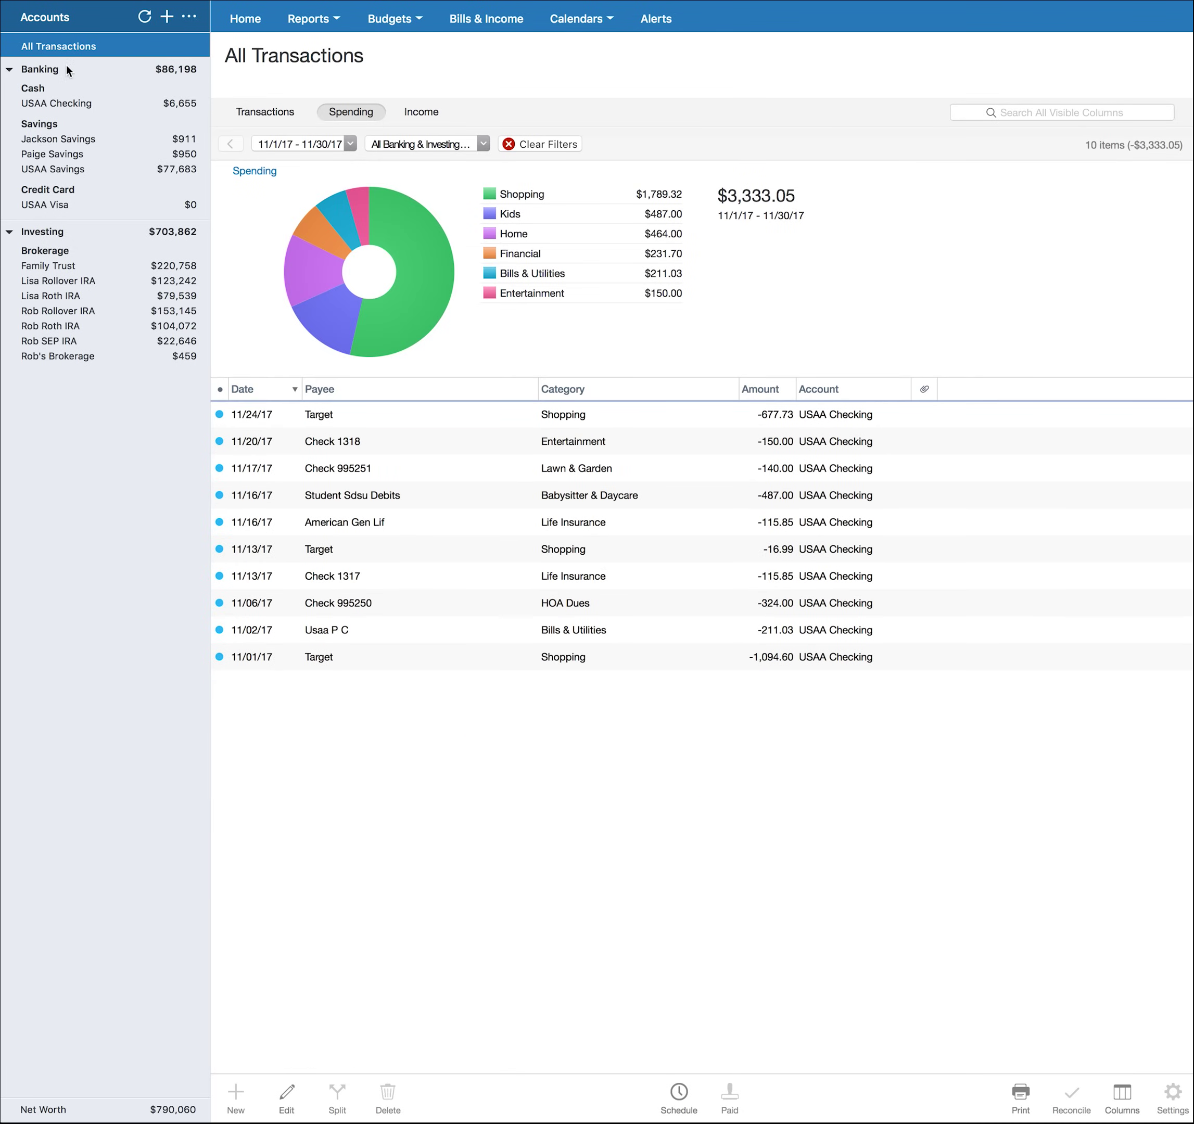
- View the home overview, look into the spending behind its Spending By Category section, and return to the overview
left_click(251, 23)
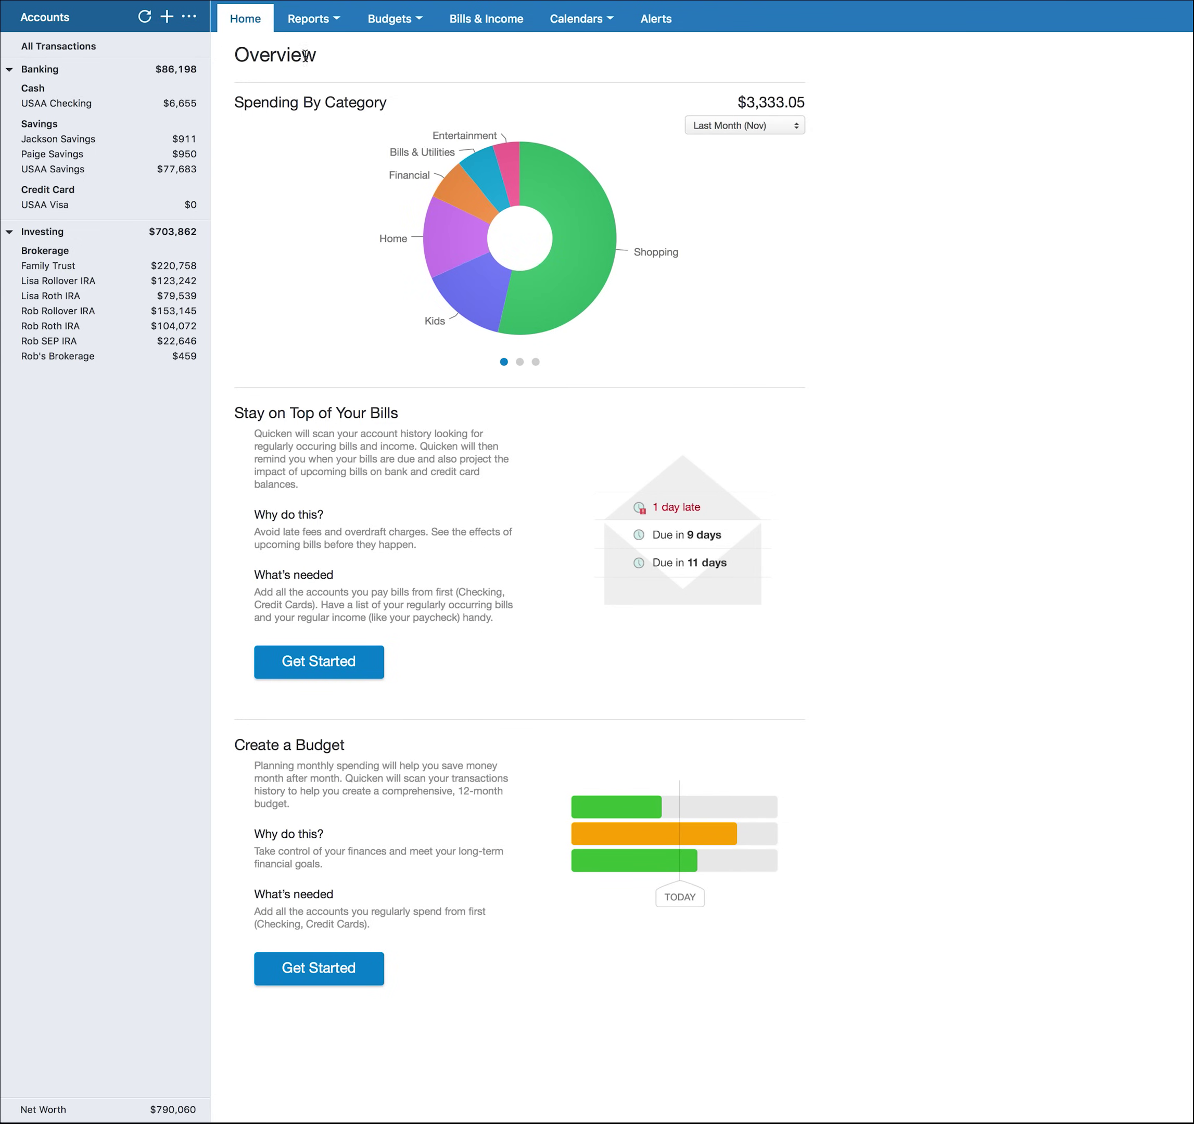
left_click(338, 115)
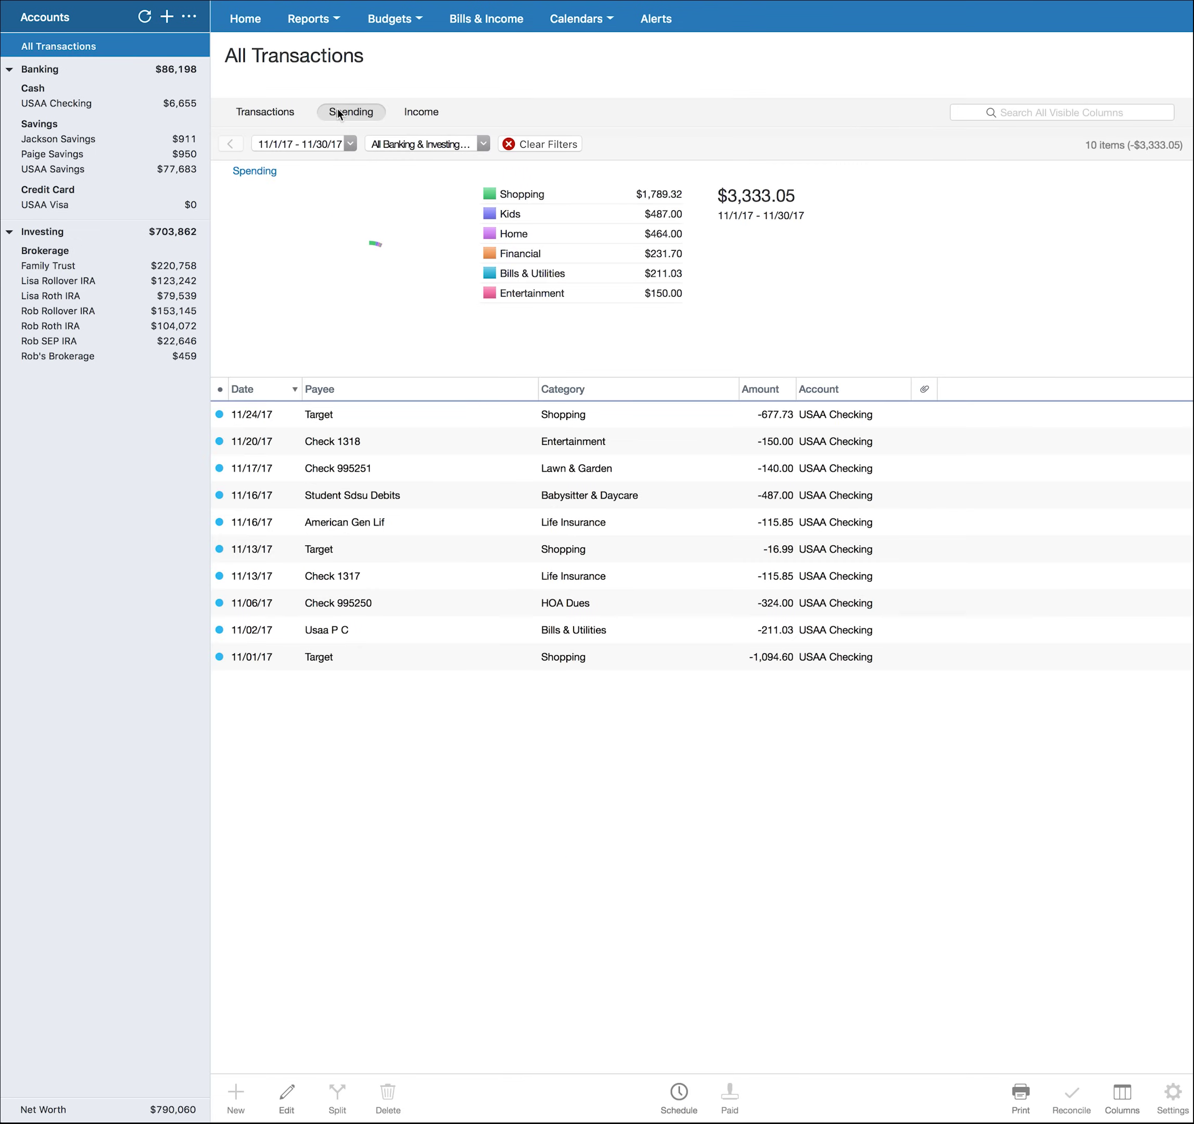
left_click(237, 28)
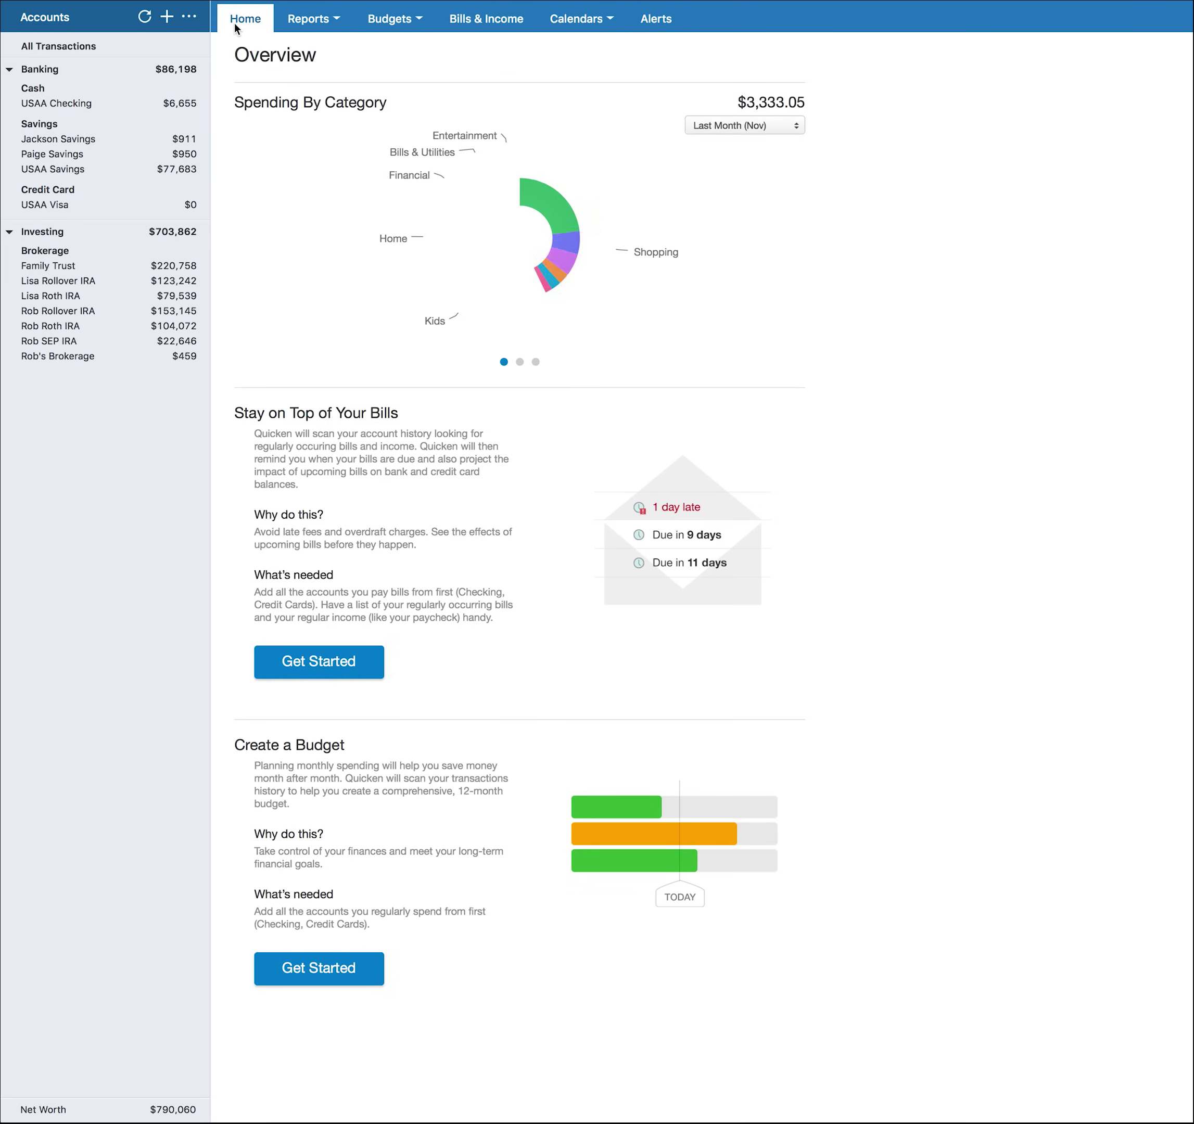
- View the Accounts Summary, Category Summary and Spending Over Time reports one after another
left_click(336, 25)
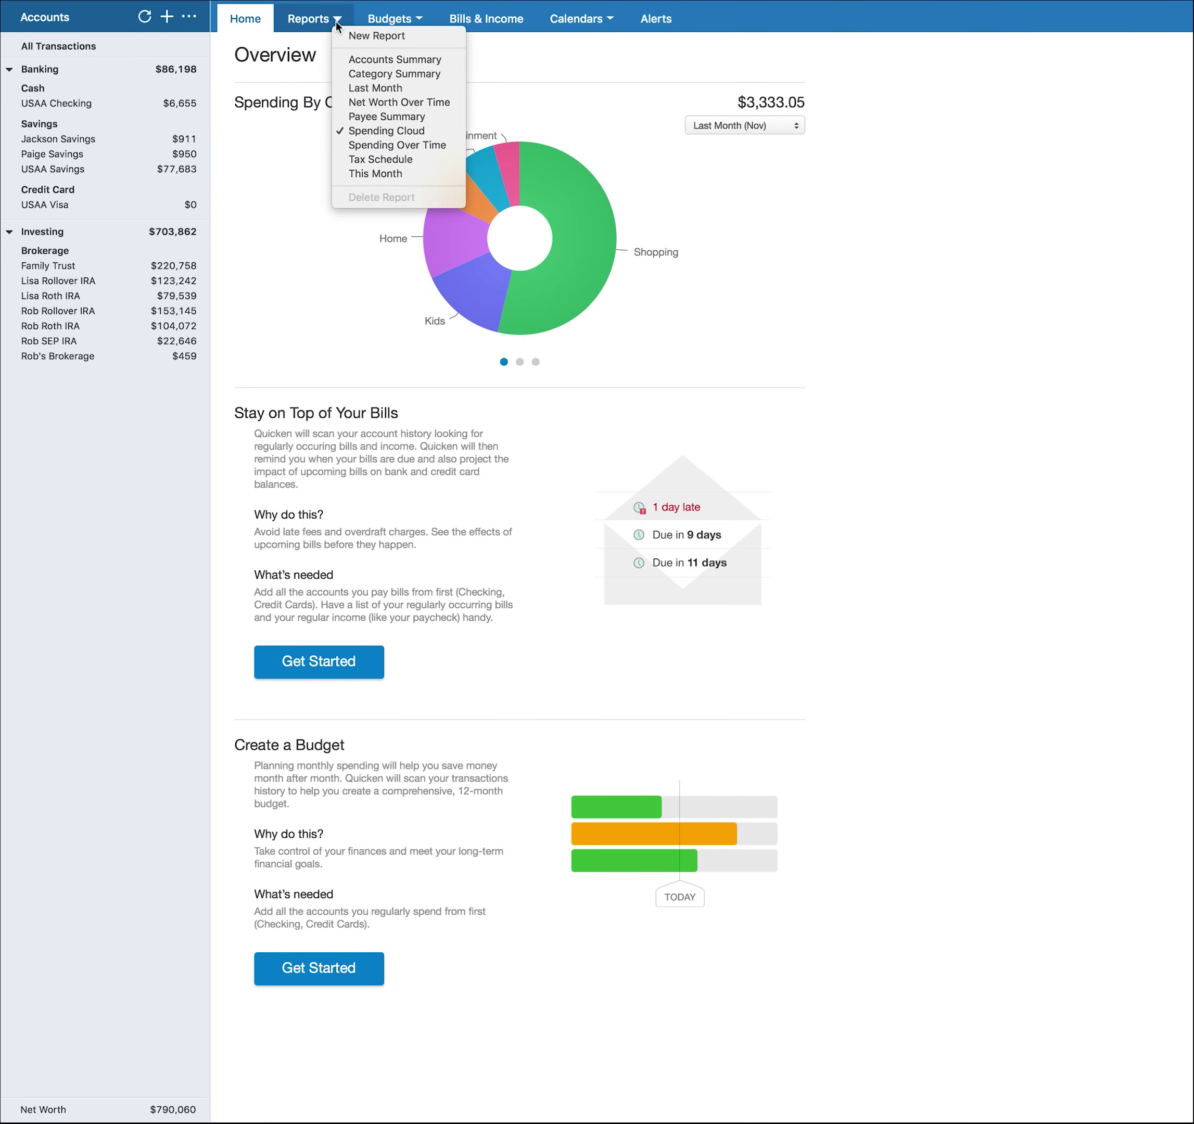
left_click(376, 60)
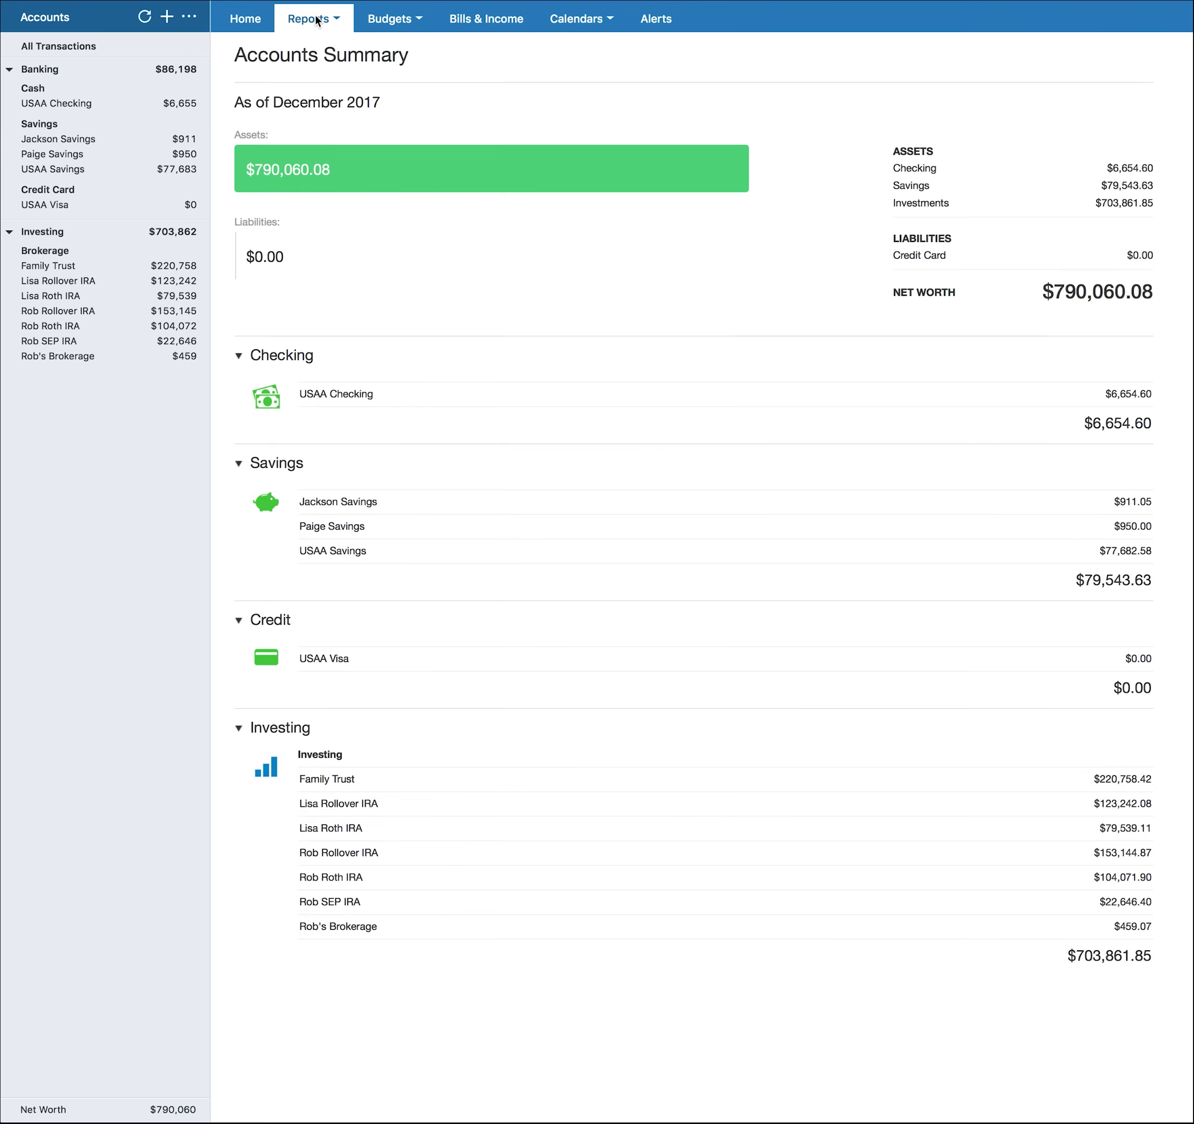
left_click(337, 24)
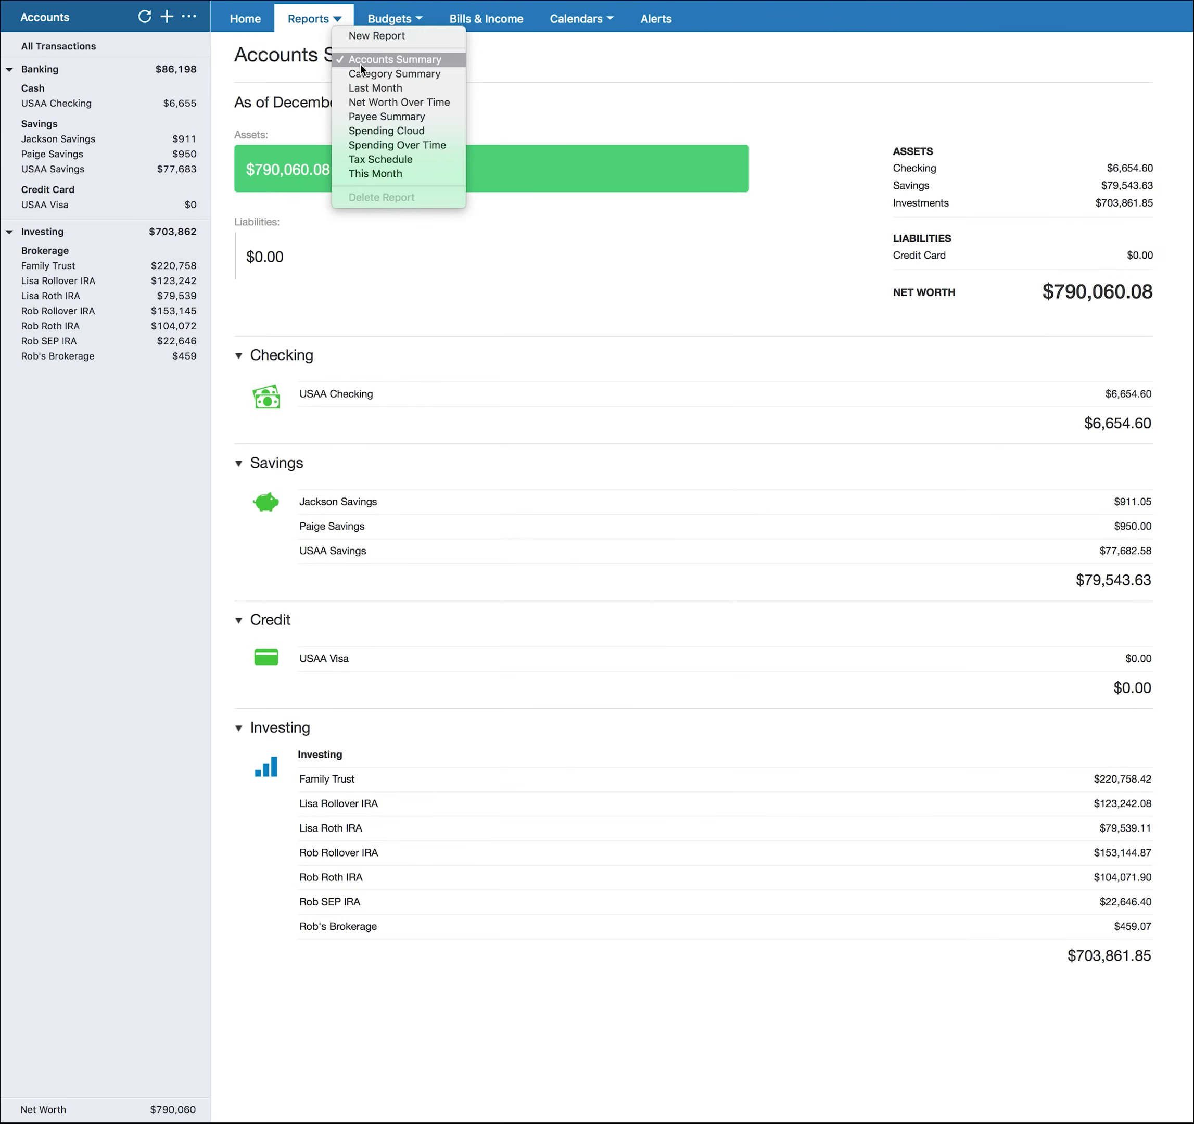
left_click(364, 73)
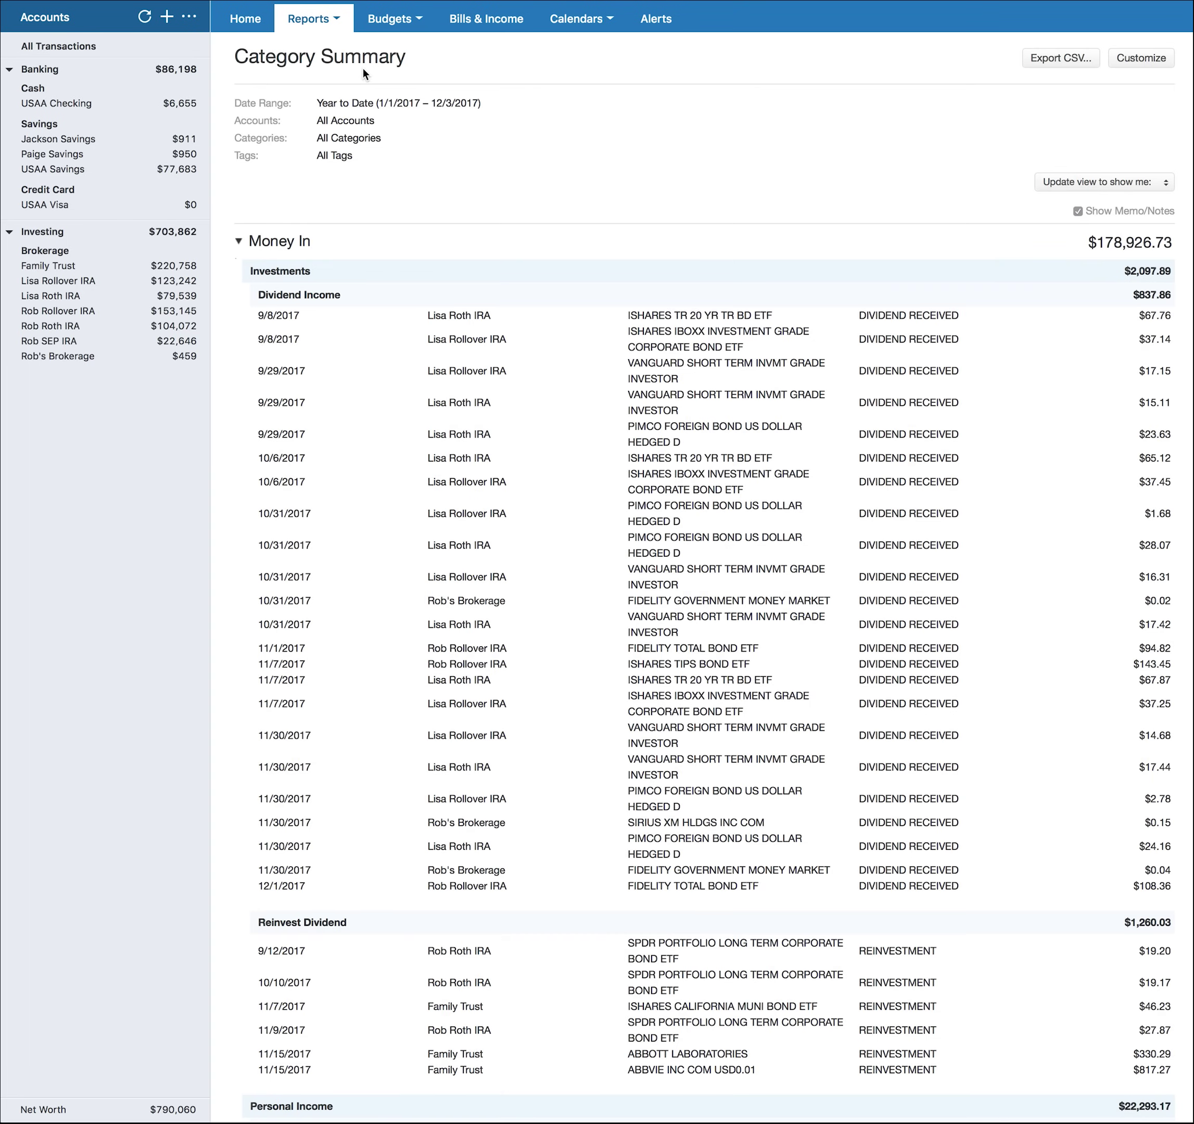
left_click(345, 25)
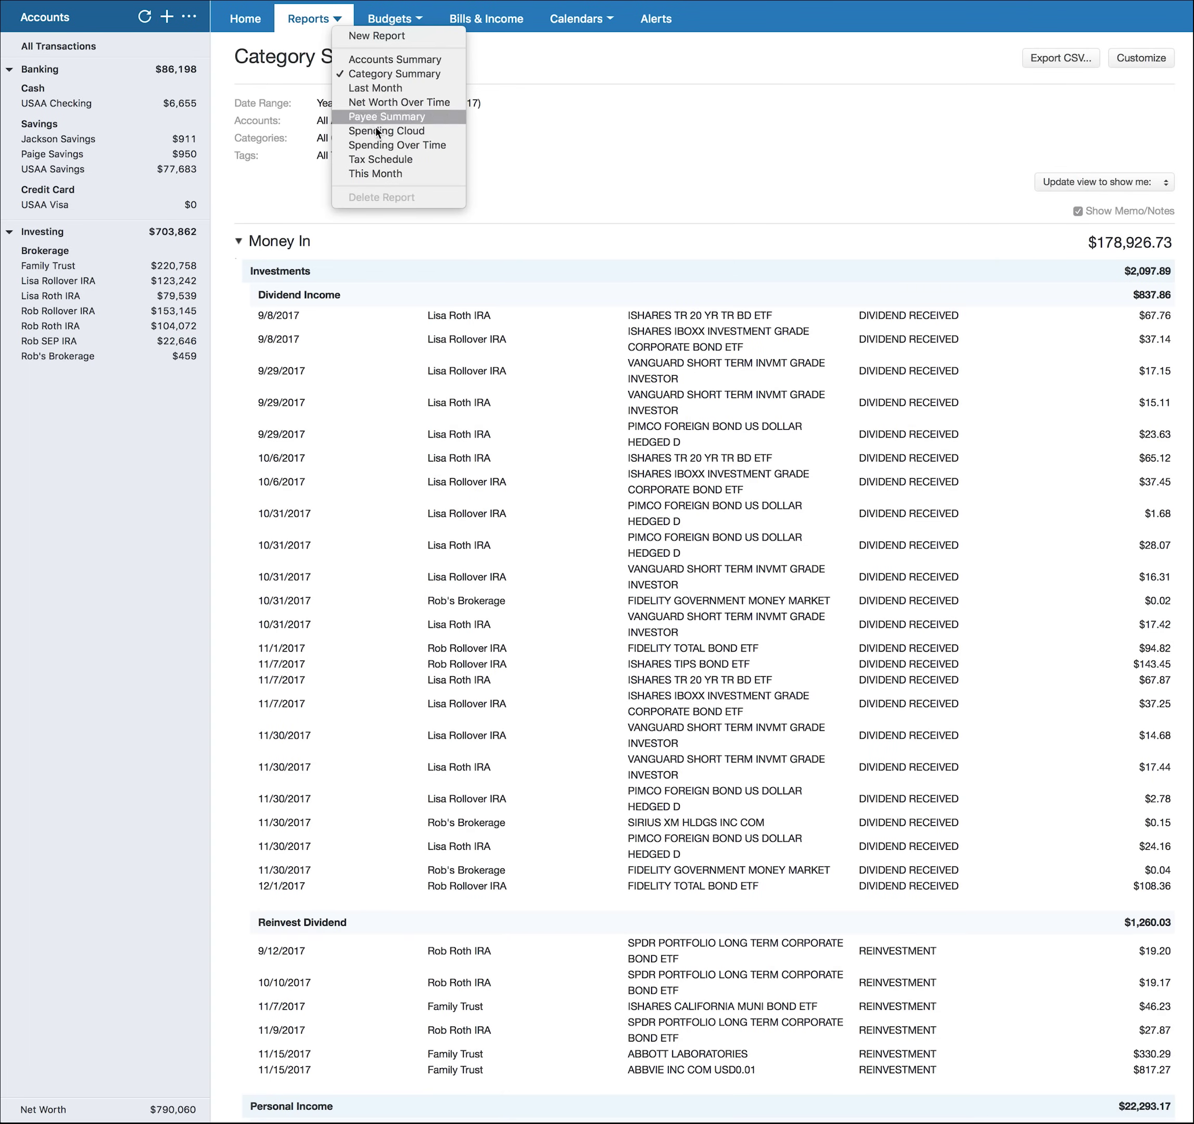
left_click(385, 146)
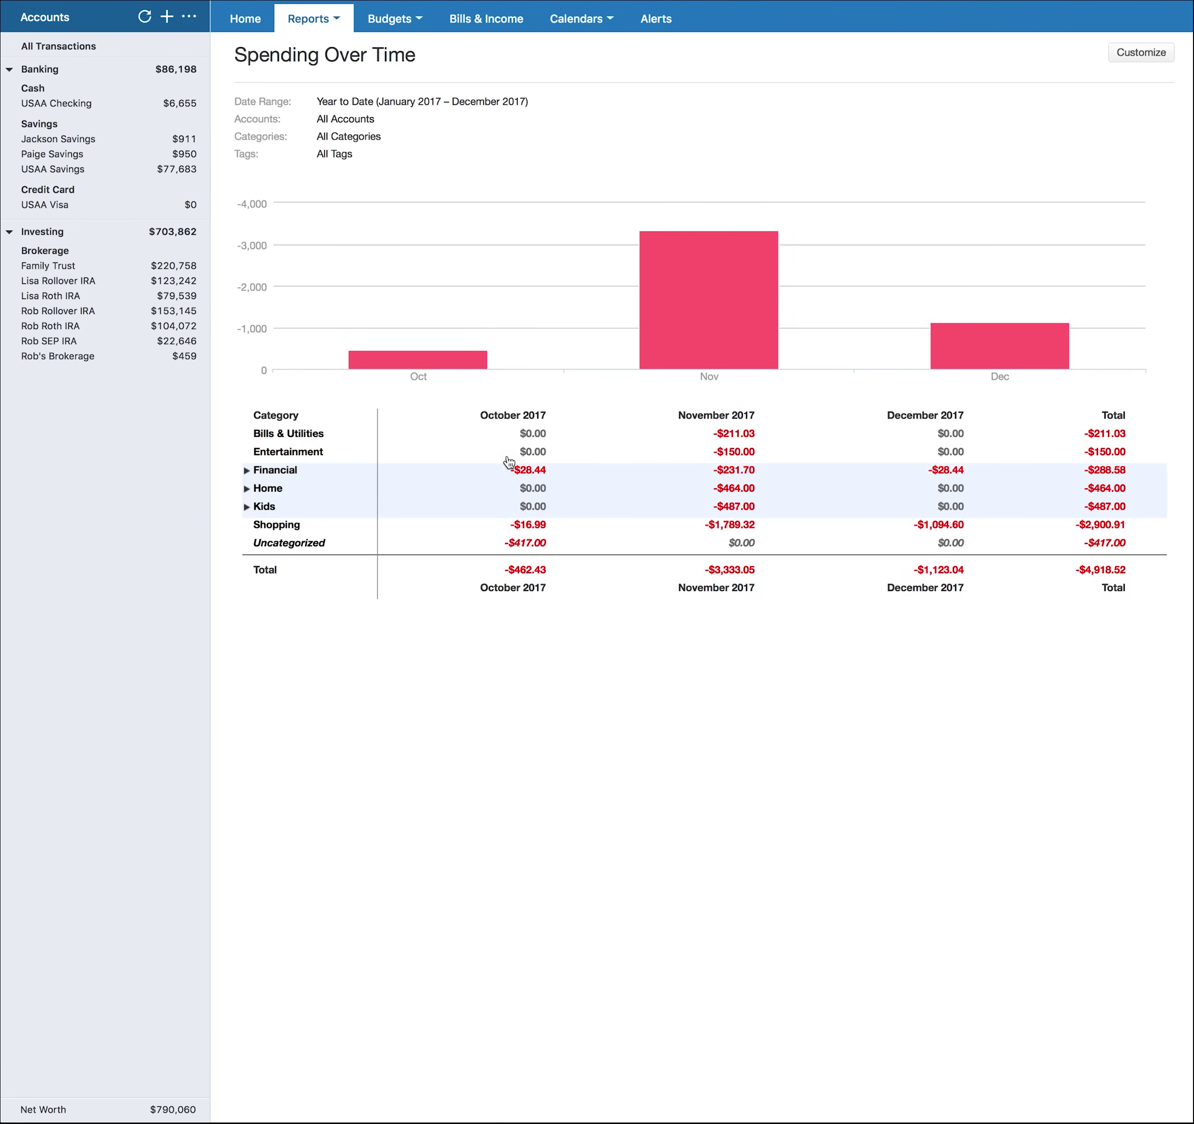
- View the budgets introduction page and return to the home overview
mouse_move(765, 505)
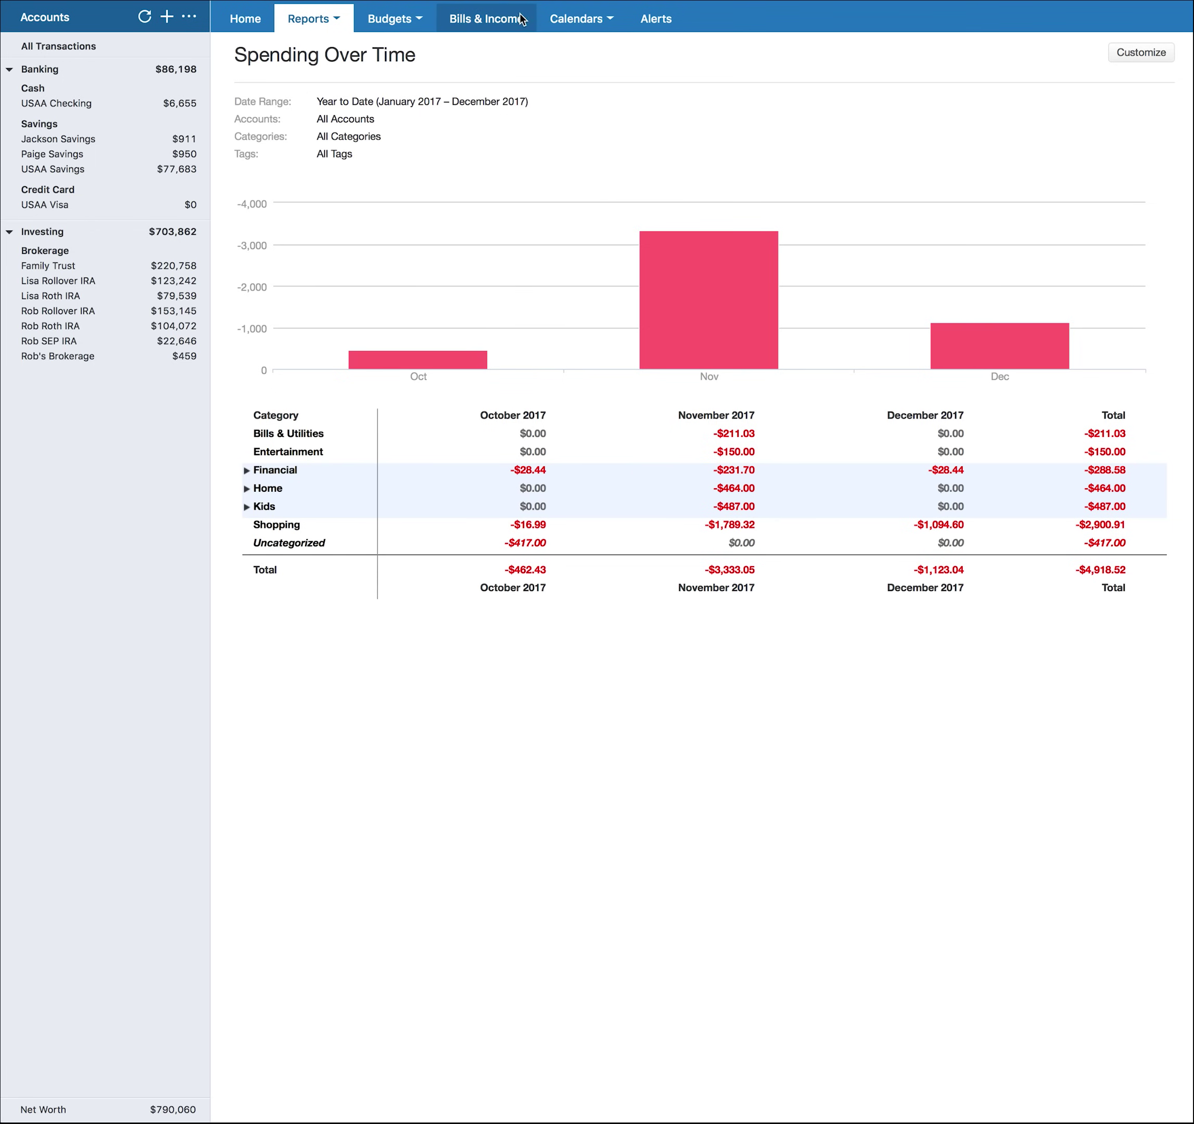
left_click(388, 26)
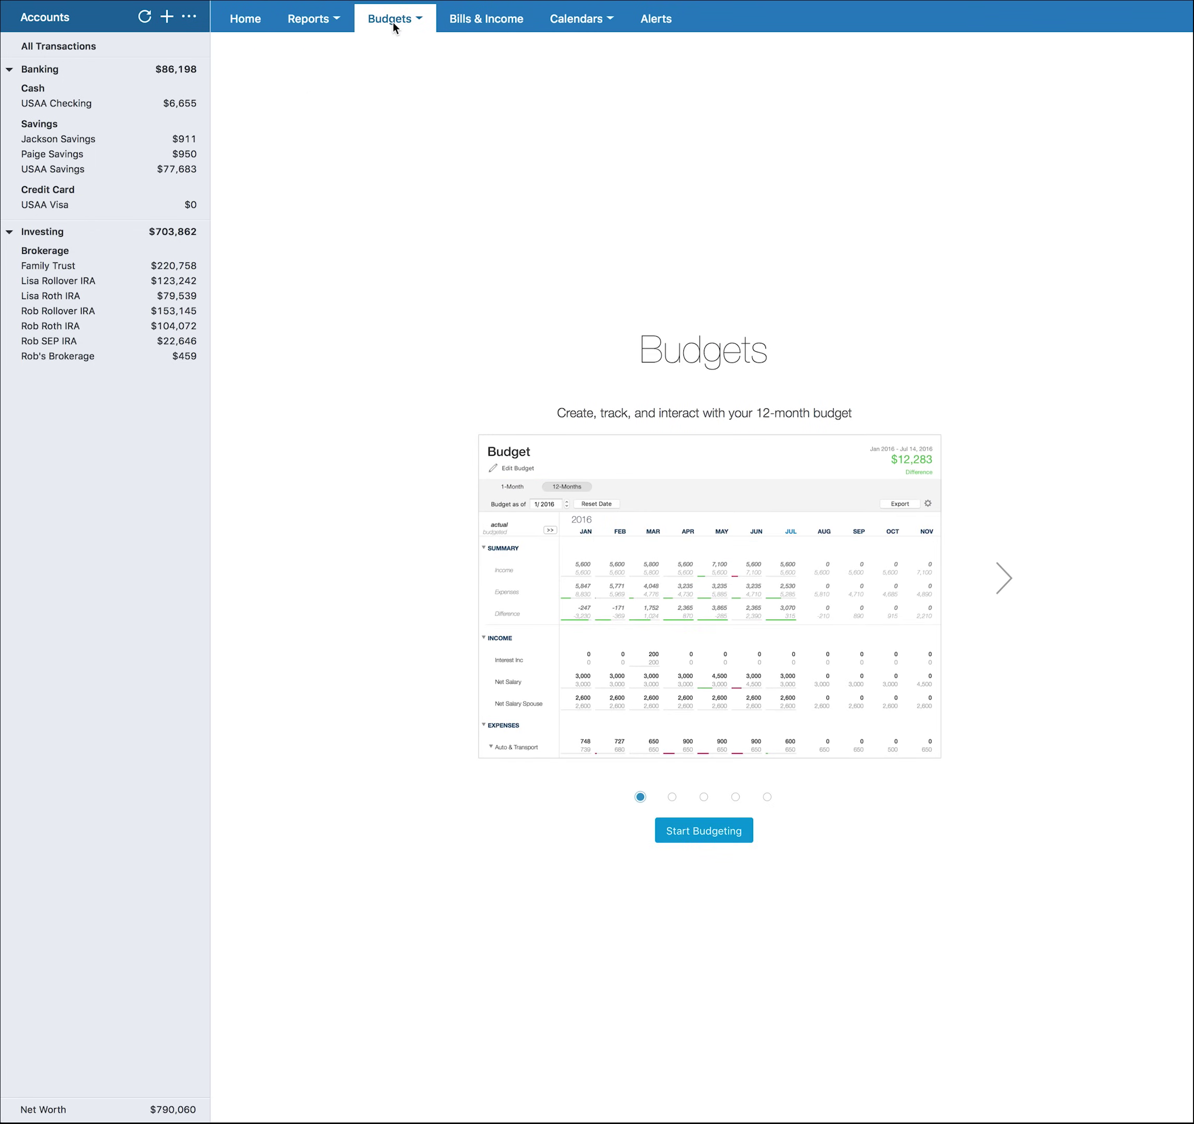
left_click(266, 27)
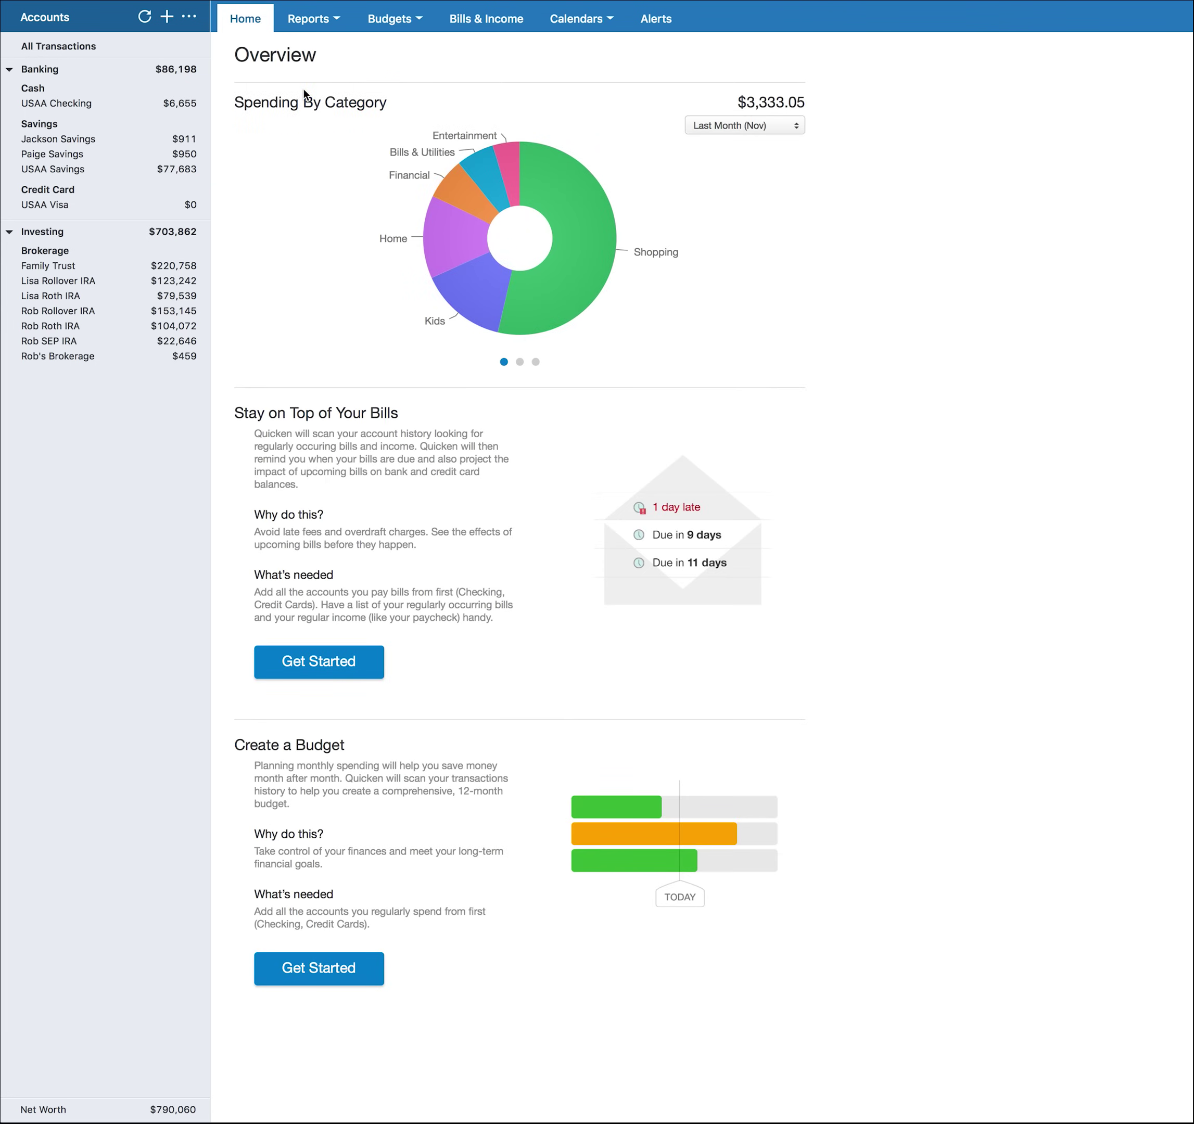
- Examine the combined investing portfolio's value chart and its holdings across all investing accounts, down to the totals row
left_click(68, 235)
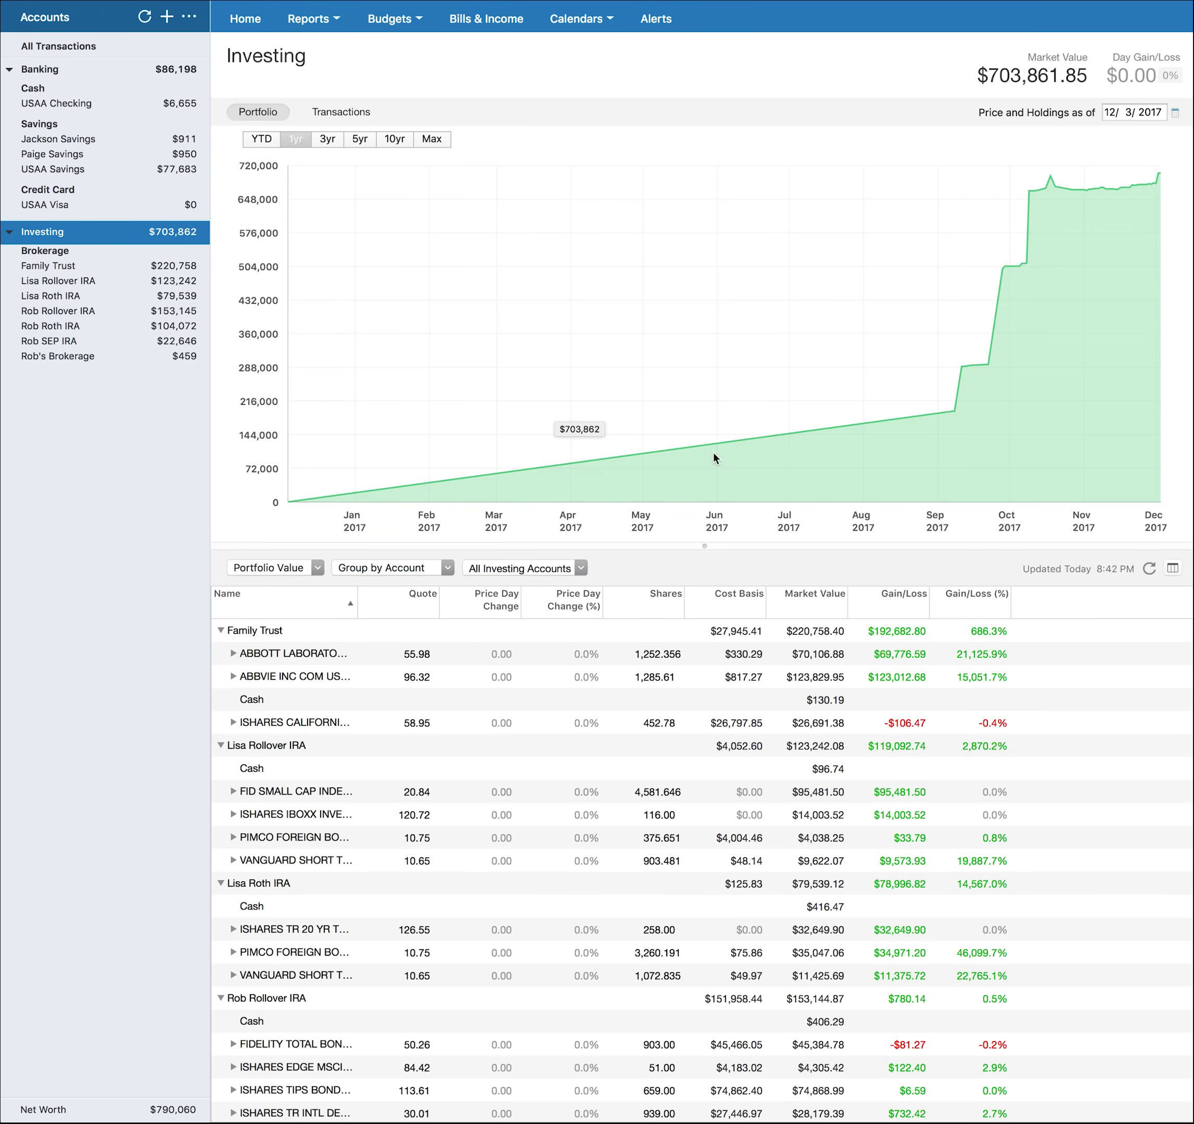
scroll(795, 844, "down", 5)
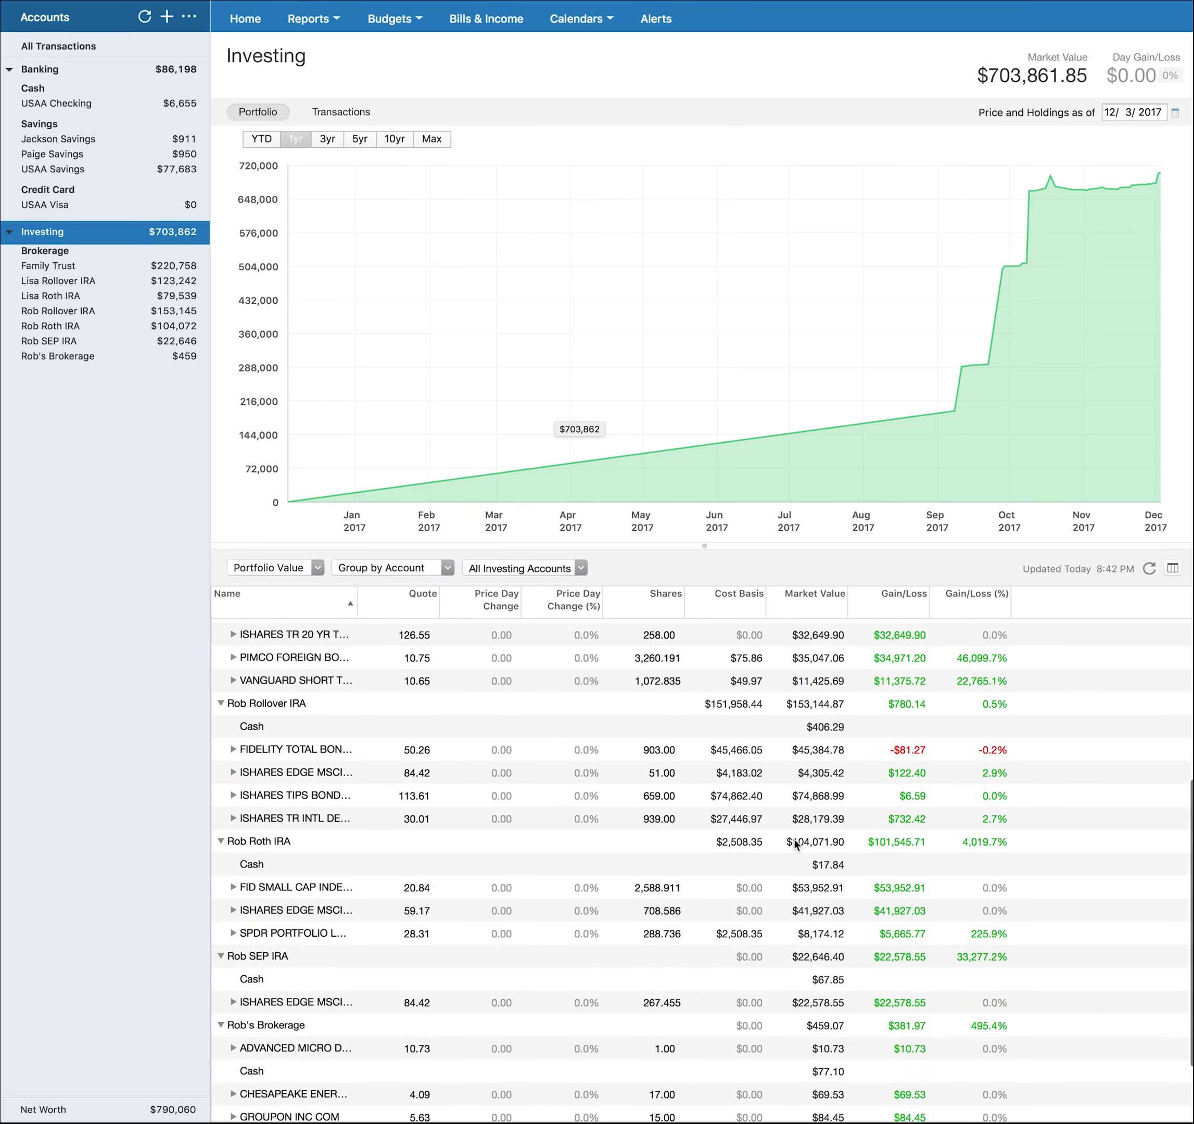
scroll(795, 844, "up", 4)
scroll(794, 844, "up", 1)
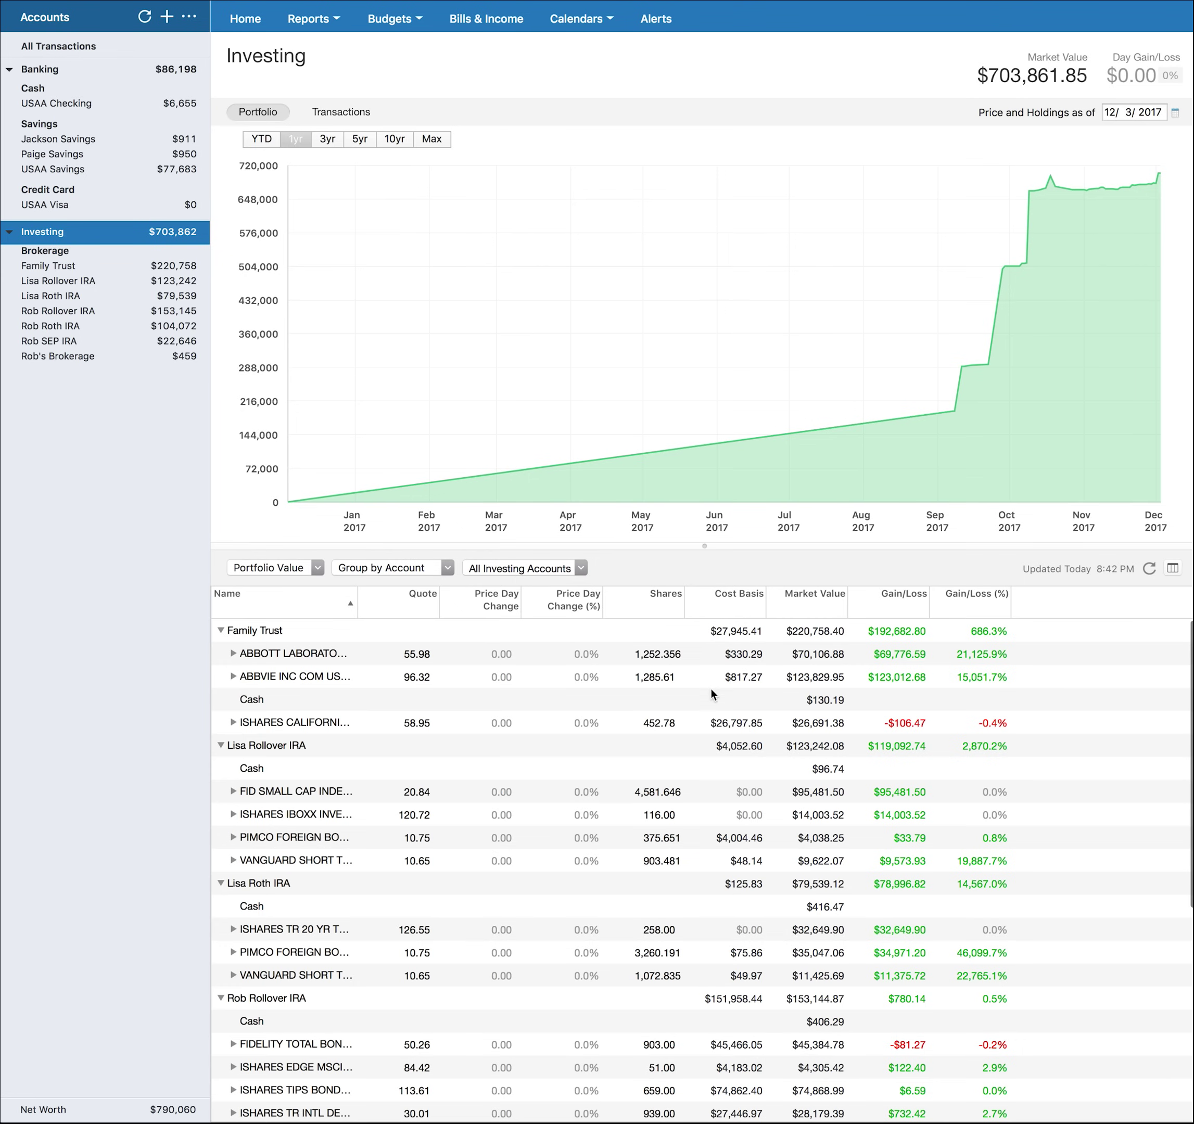
scroll(730, 732, "down", 3)
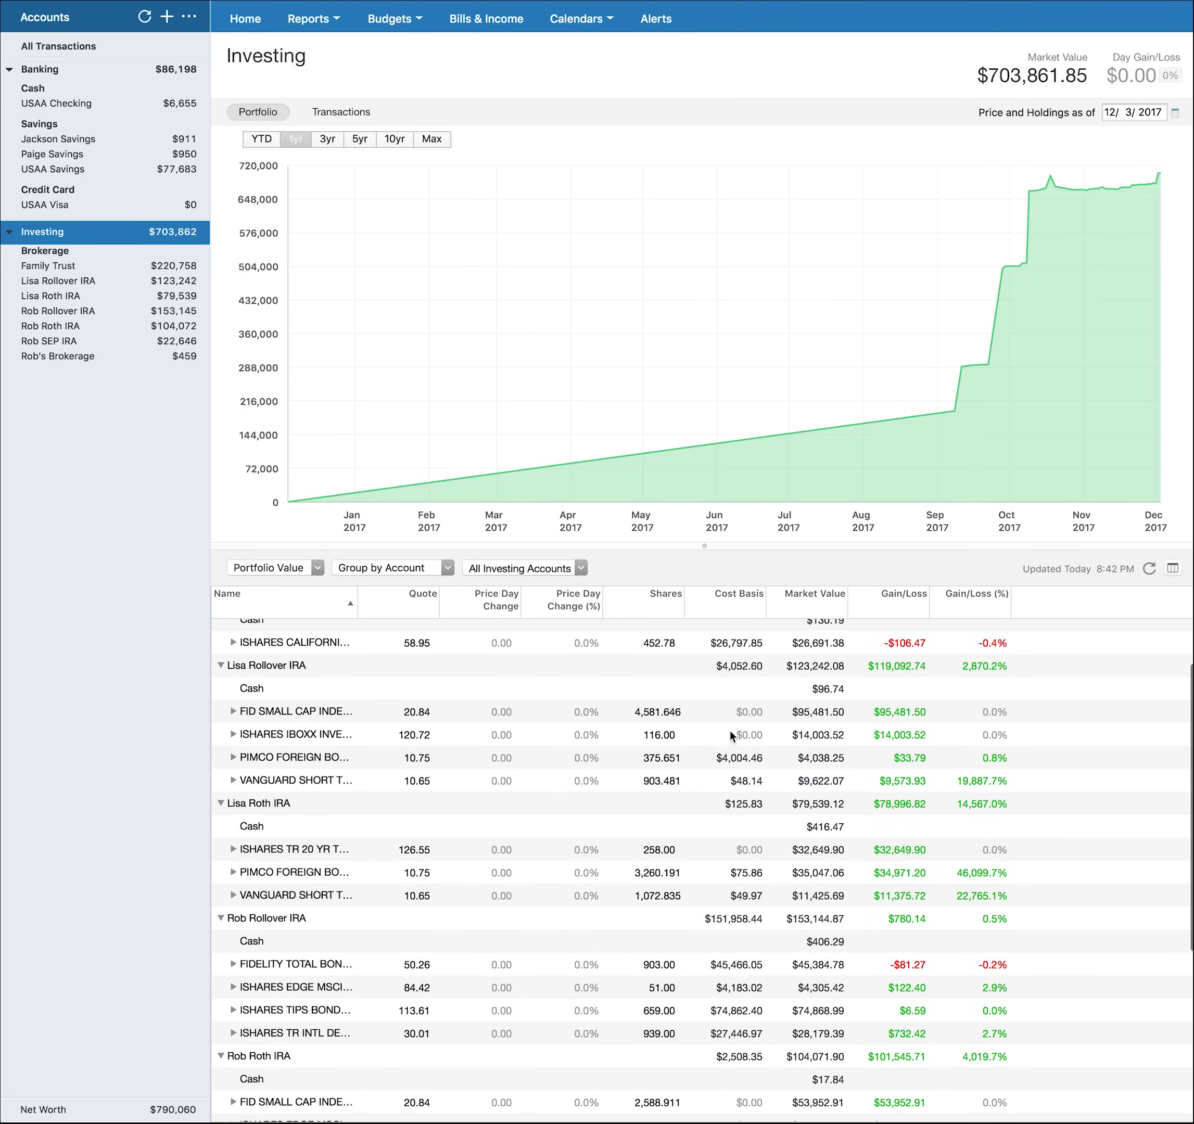
scroll(722, 810, "down", 5)
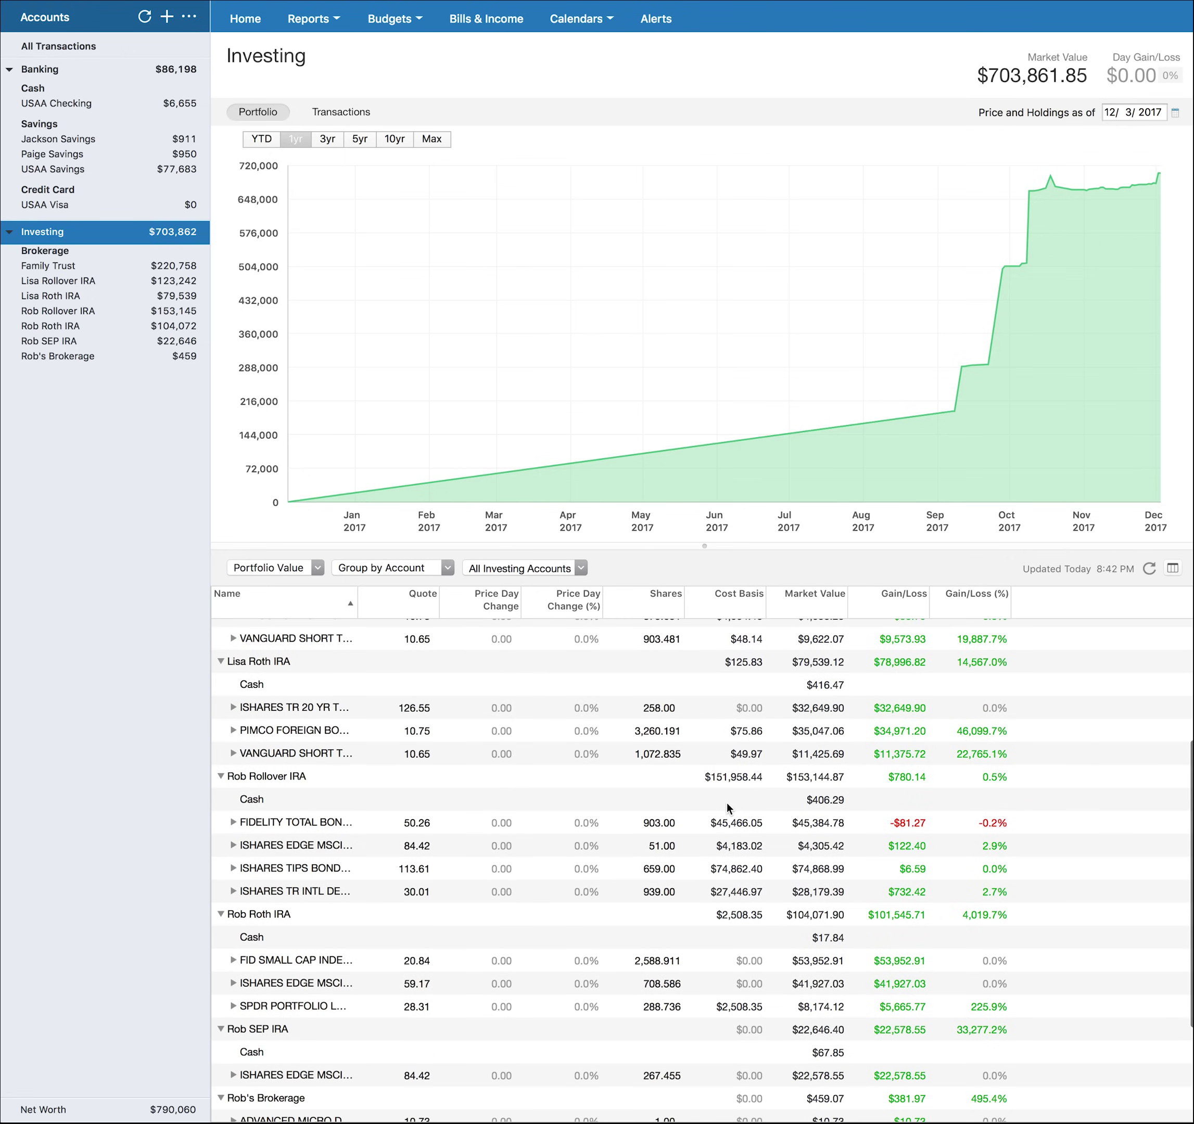
scroll(730, 806, "down", 4)
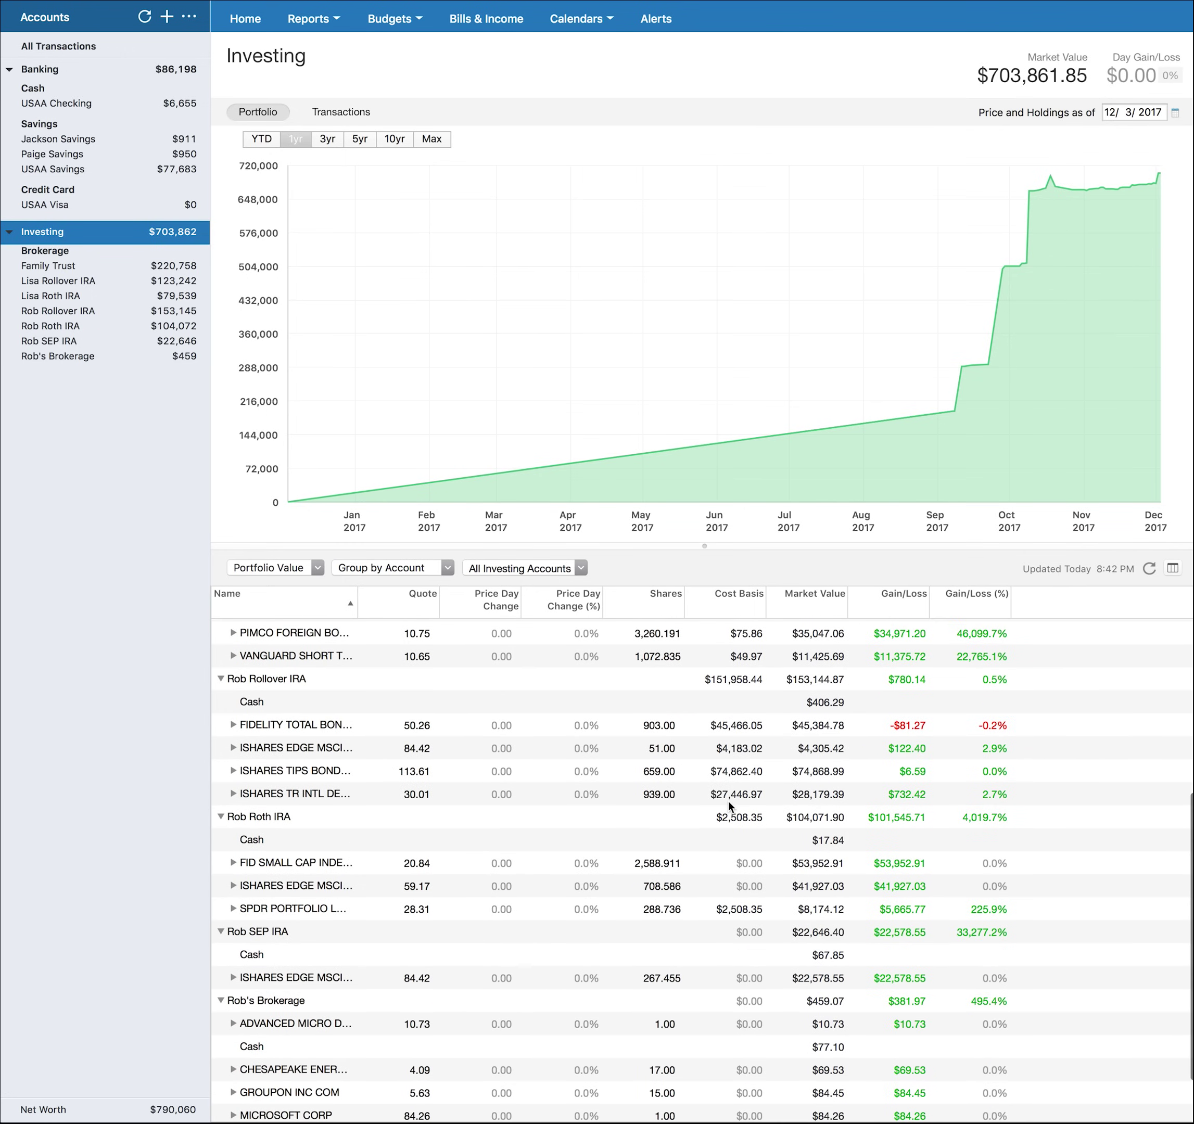
scroll(729, 805, "down", 3)
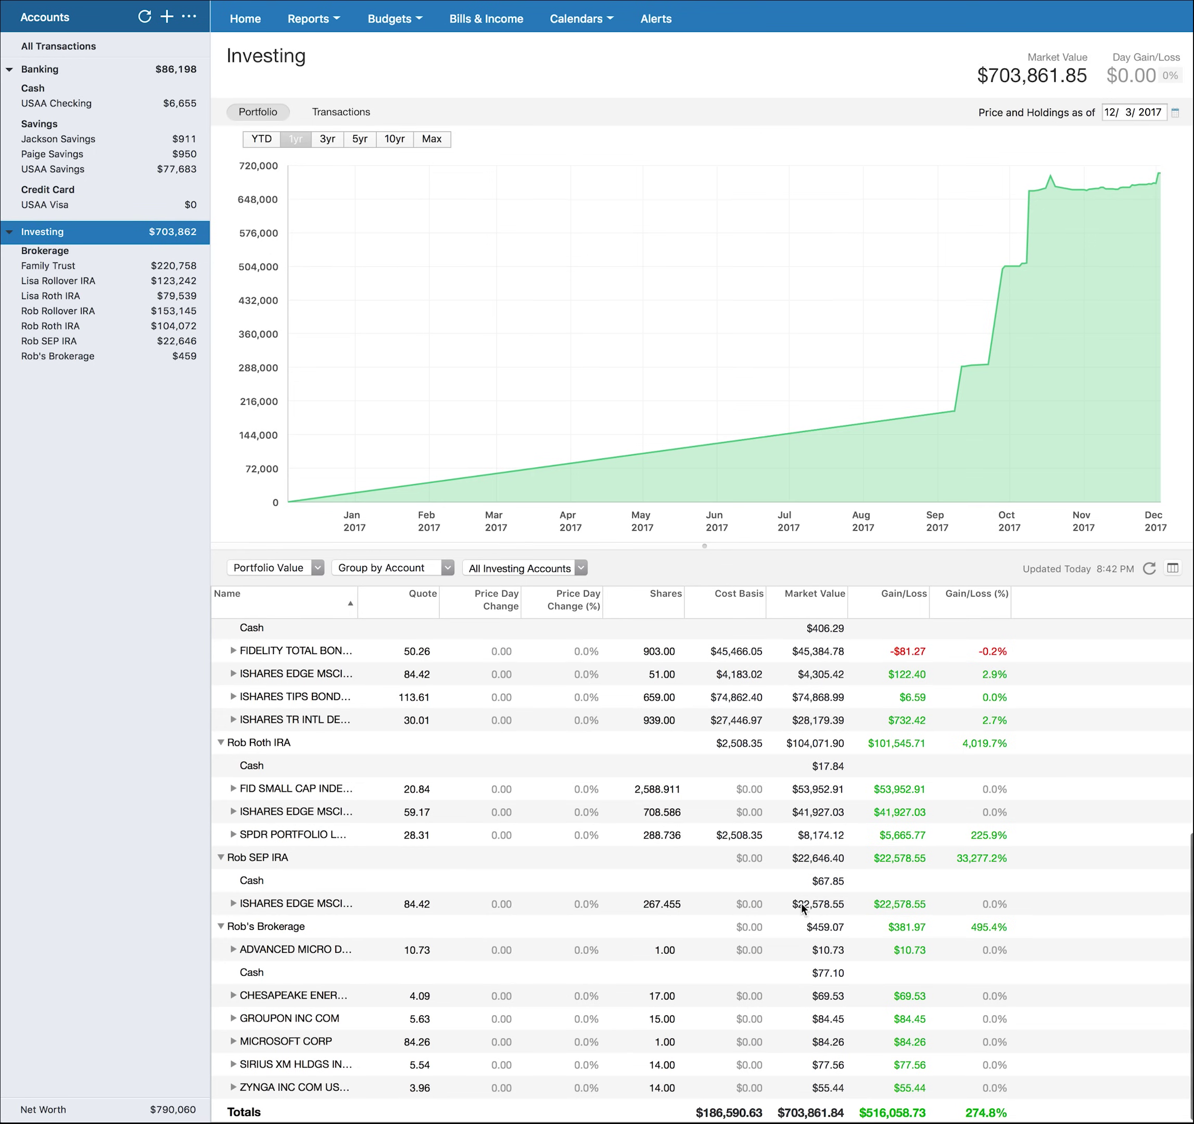
scroll(743, 860, "up", 14)
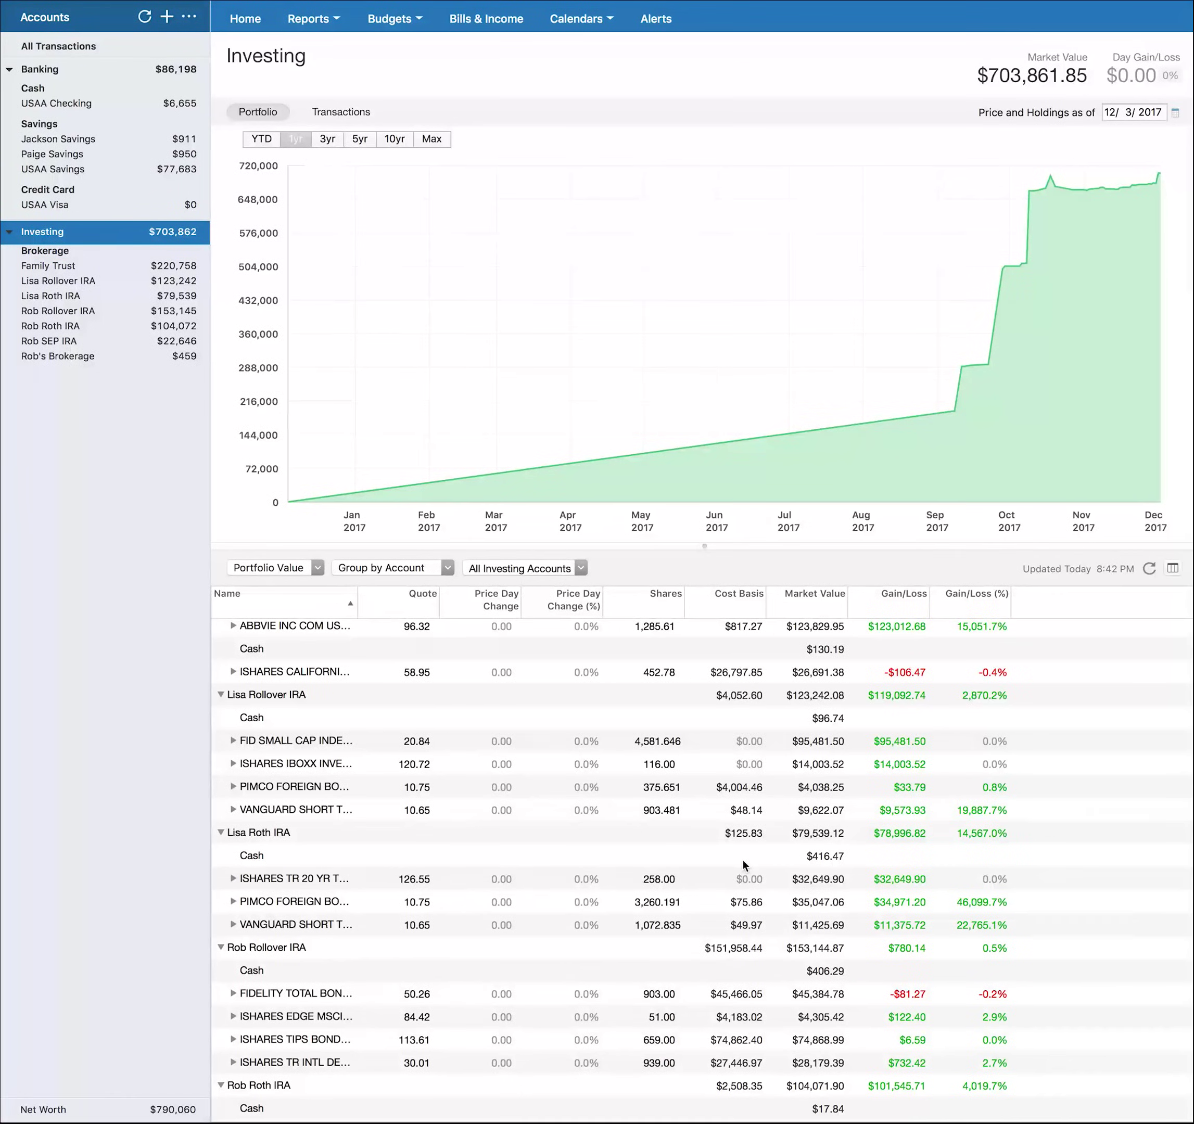
scroll(744, 863, "up", 2)
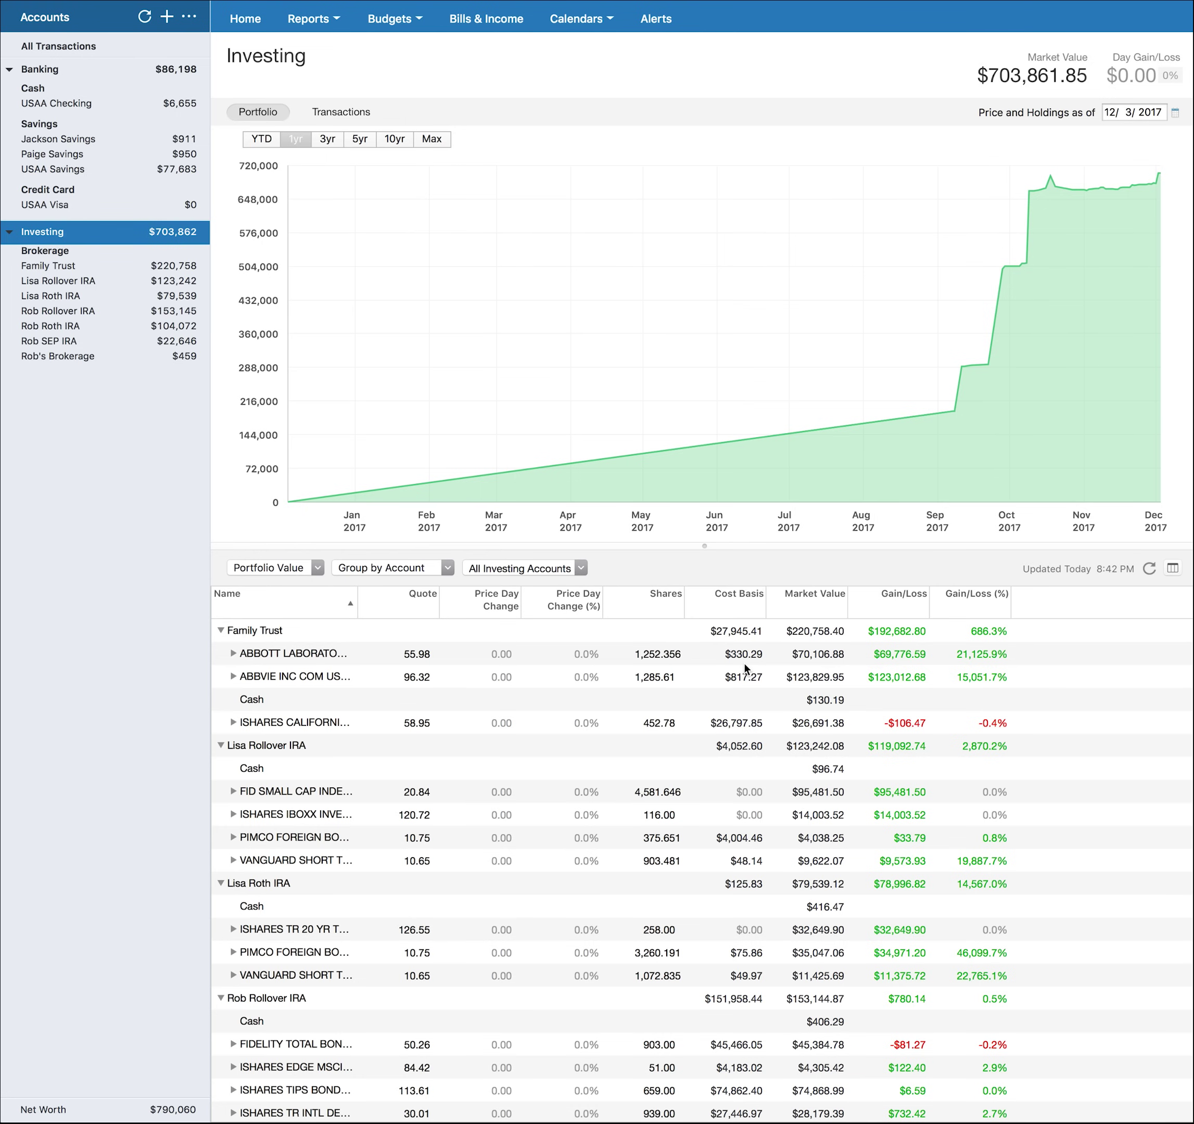
- Look into the purchase lots of the Abbott, AbbVie, FID Small Cap, PIMCO Foreign Bond and iShares iBoxx holdings, collapsing each one again
left_click(233, 654)
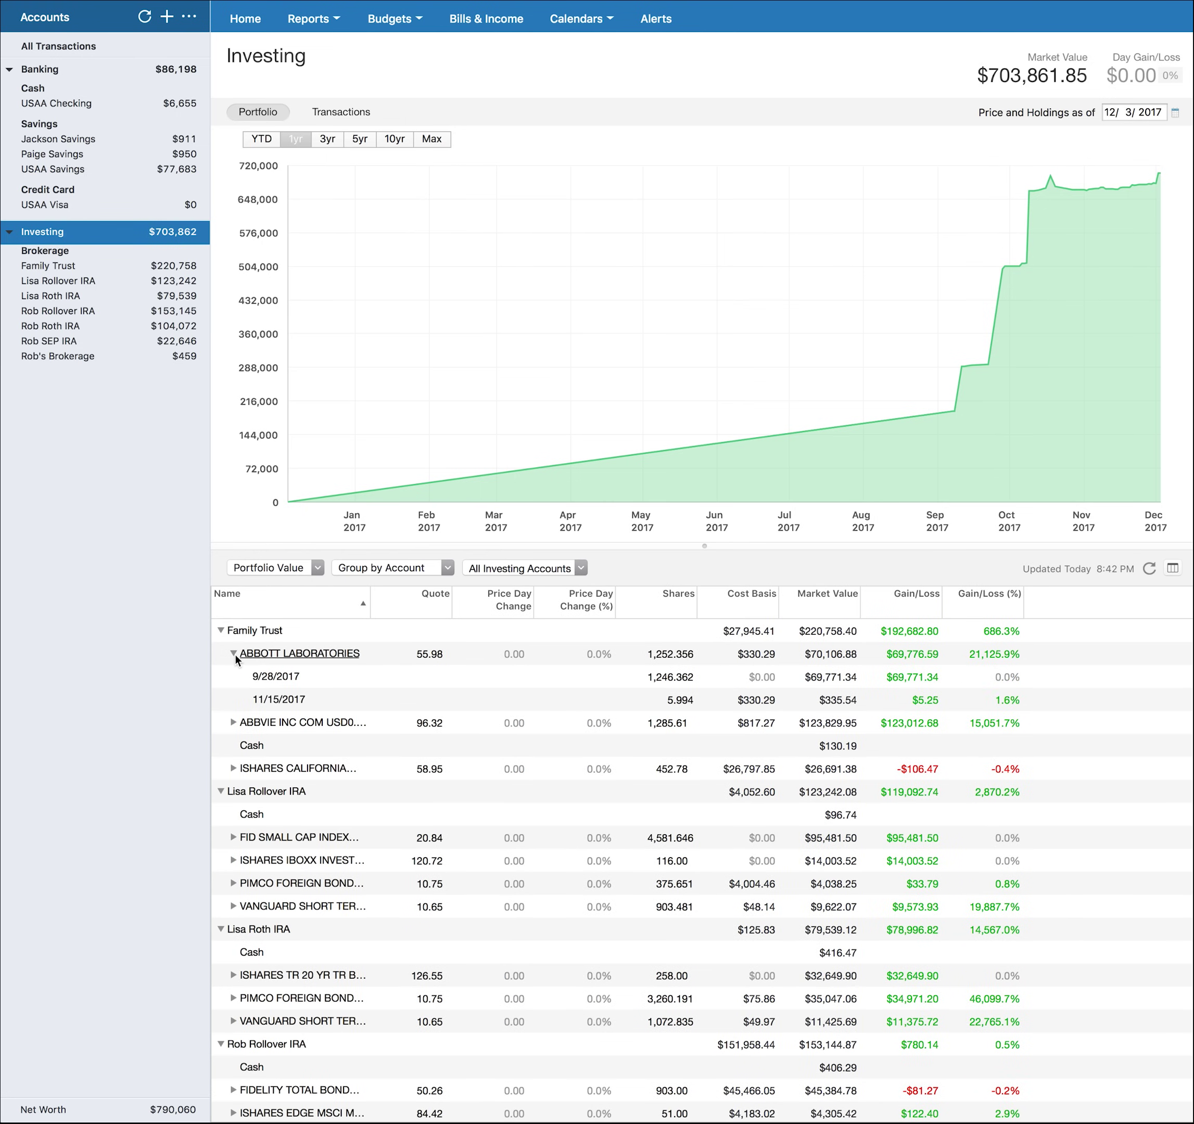
left_click(233, 653)
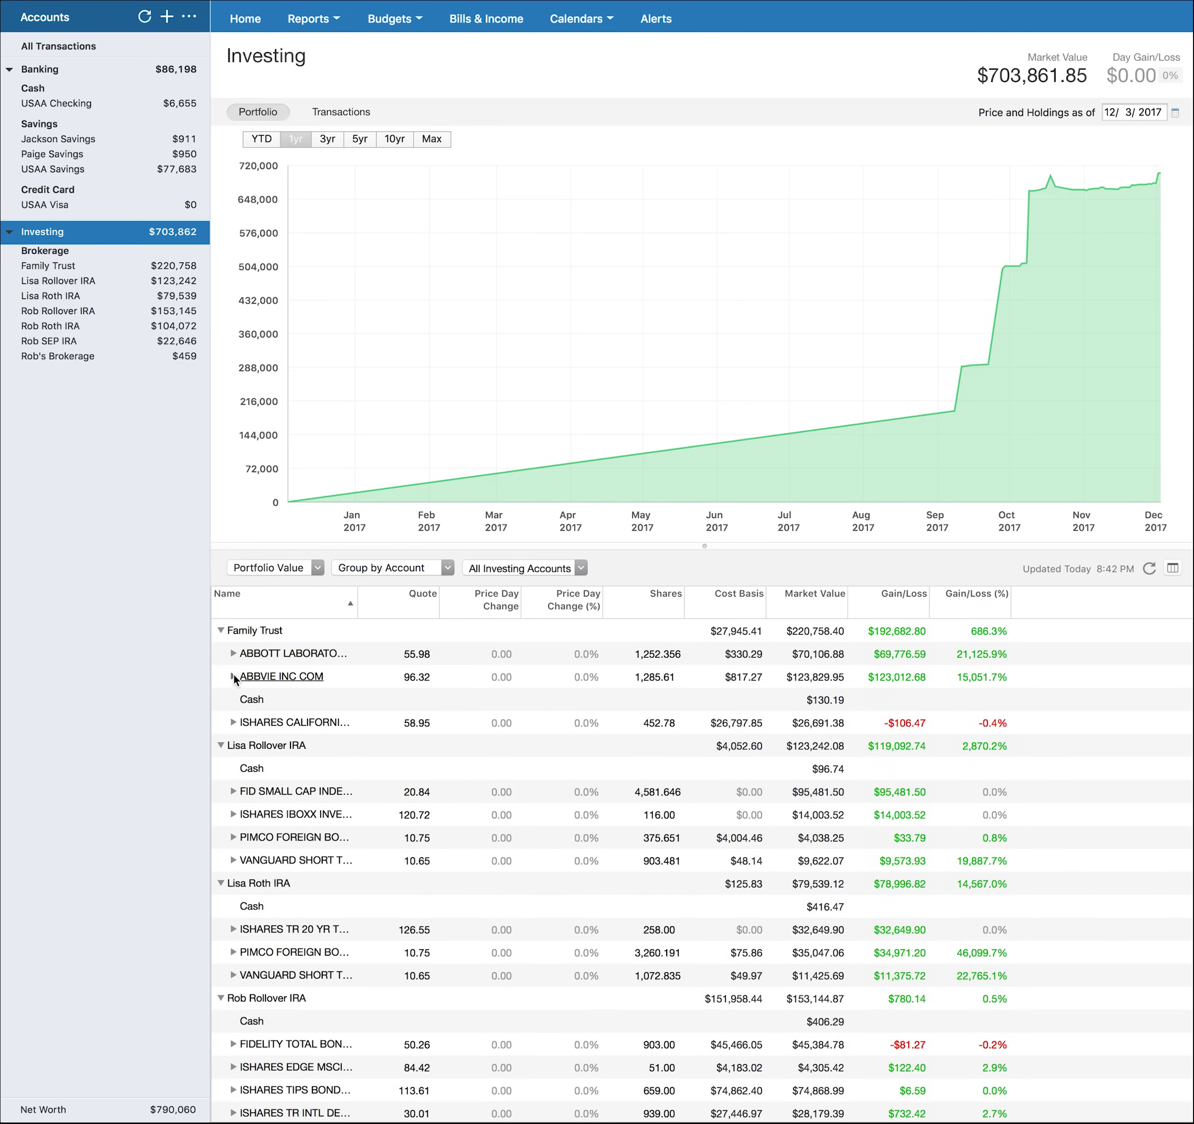
left_click(234, 677)
left_click(233, 676)
left_click(233, 792)
left_click(233, 792)
left_click(234, 837)
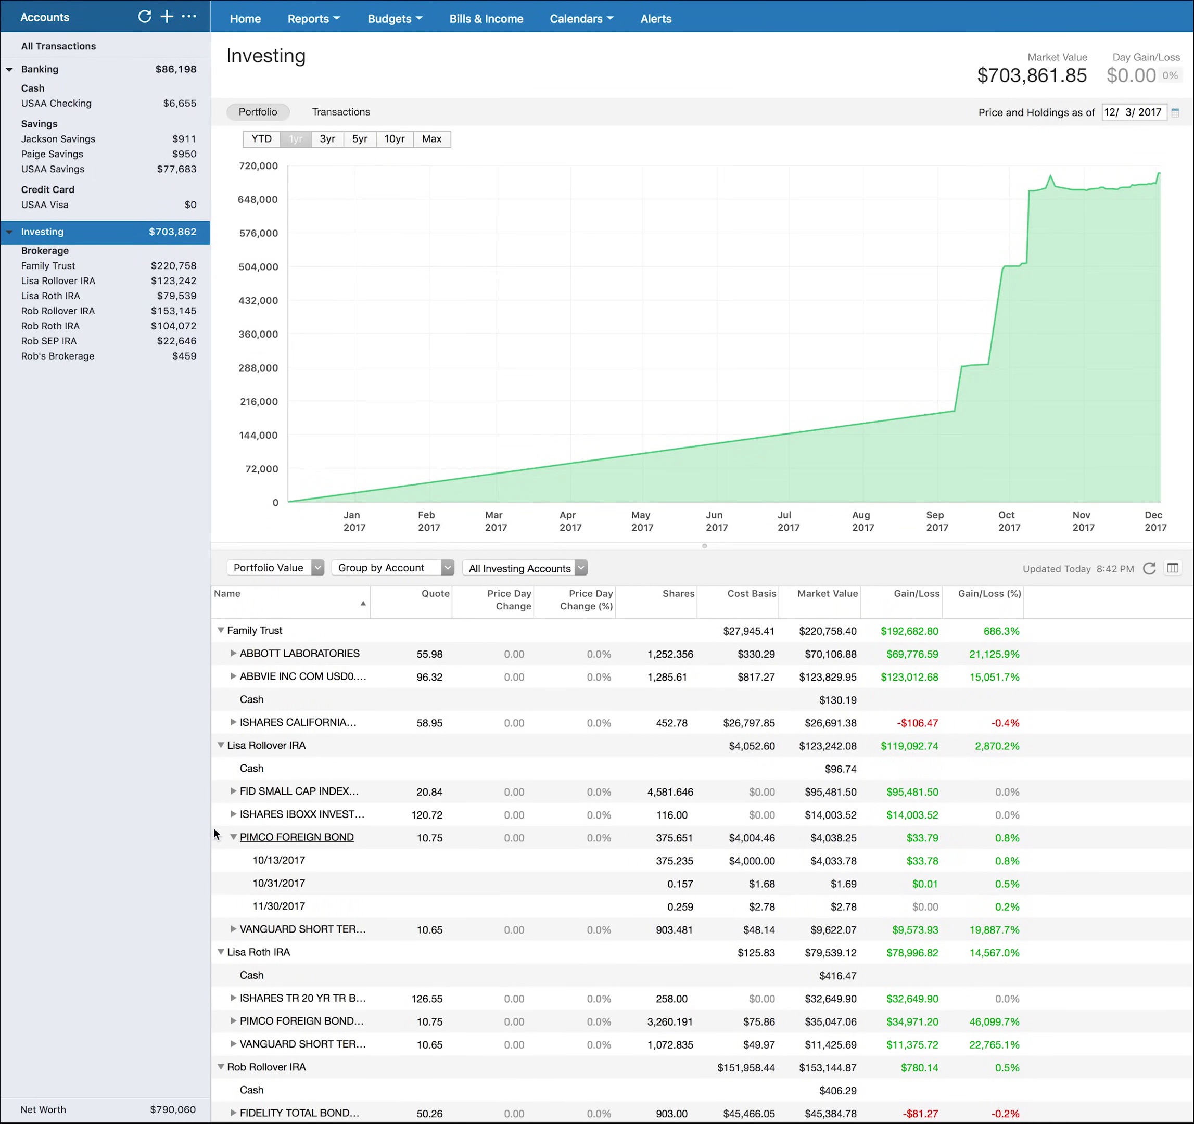
left_click(234, 838)
left_click(233, 815)
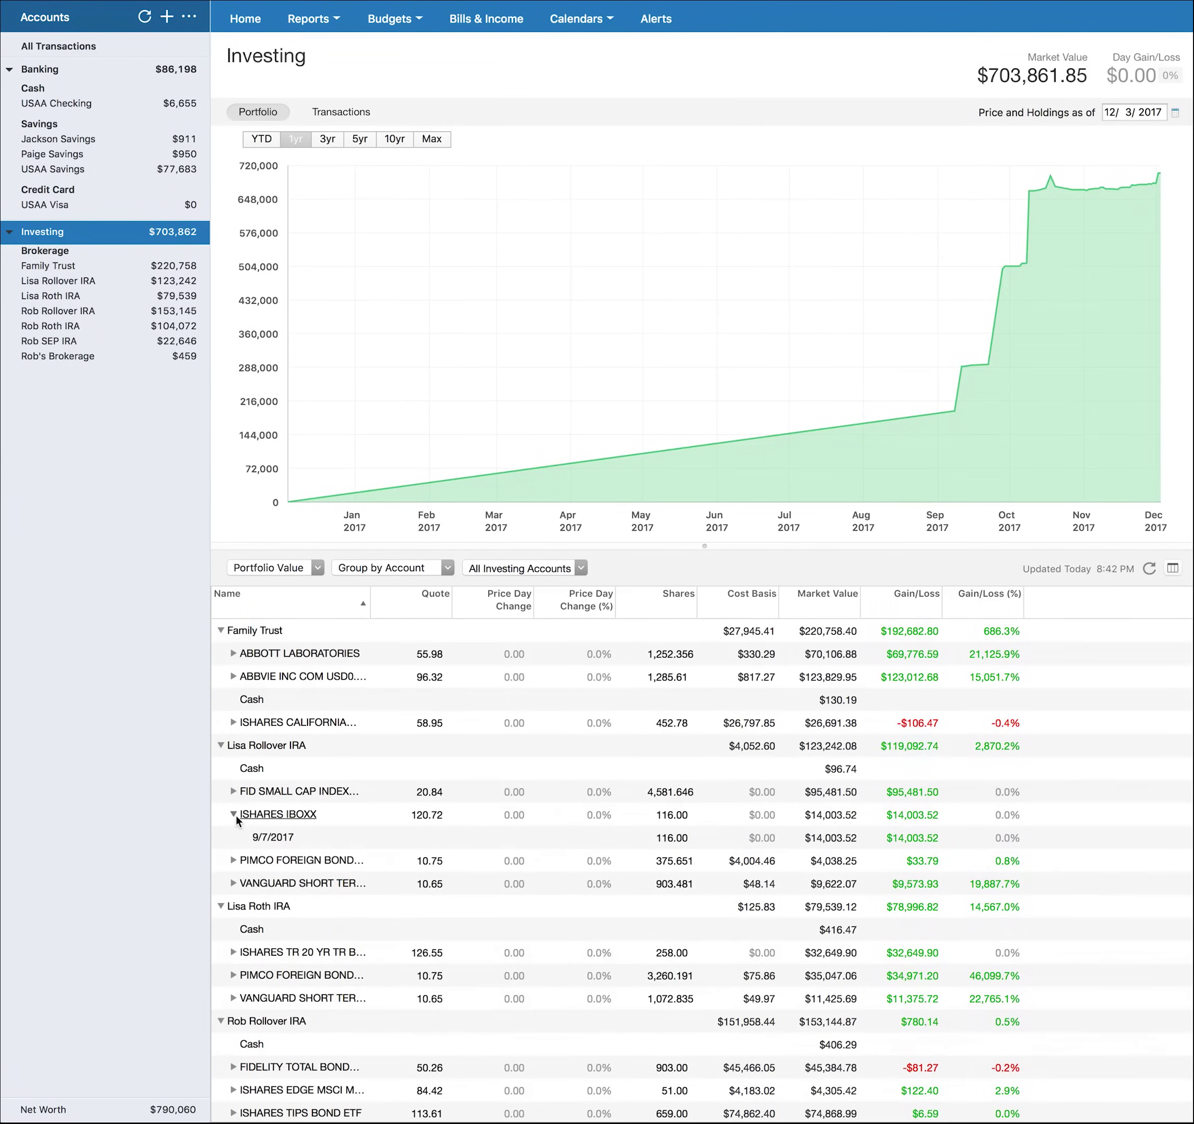
left_click(234, 815)
- Look into the purchase lots of the iShares TIPS Bond ETF and Fidelity Total Bond holdings, collapsing each again
scroll(381, 833, "down", 10)
left_click(234, 815)
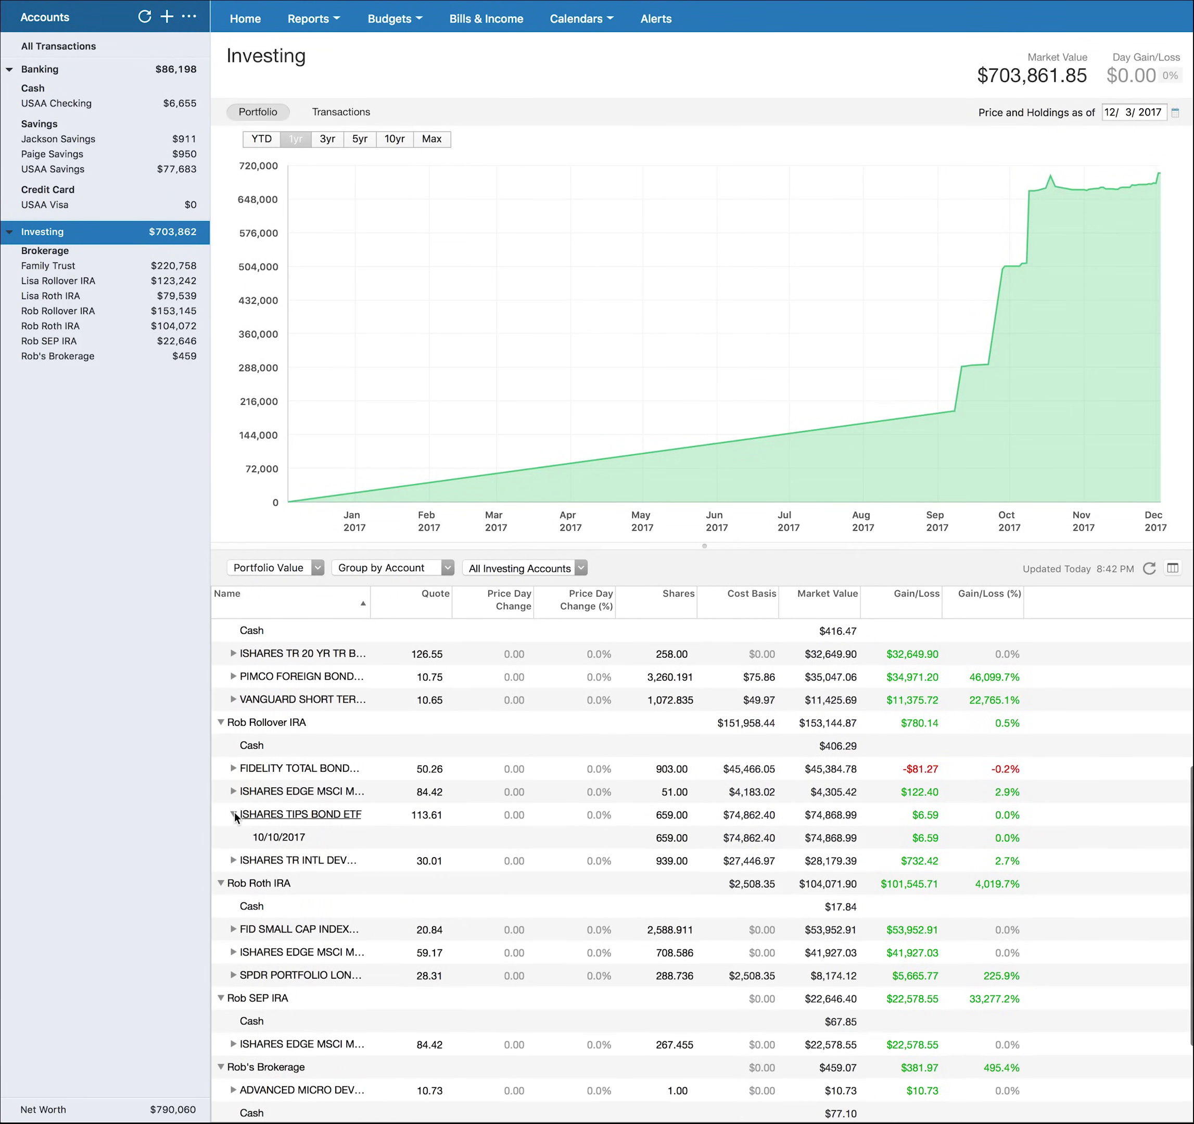
left_click(234, 815)
left_click(234, 768)
left_click(233, 768)
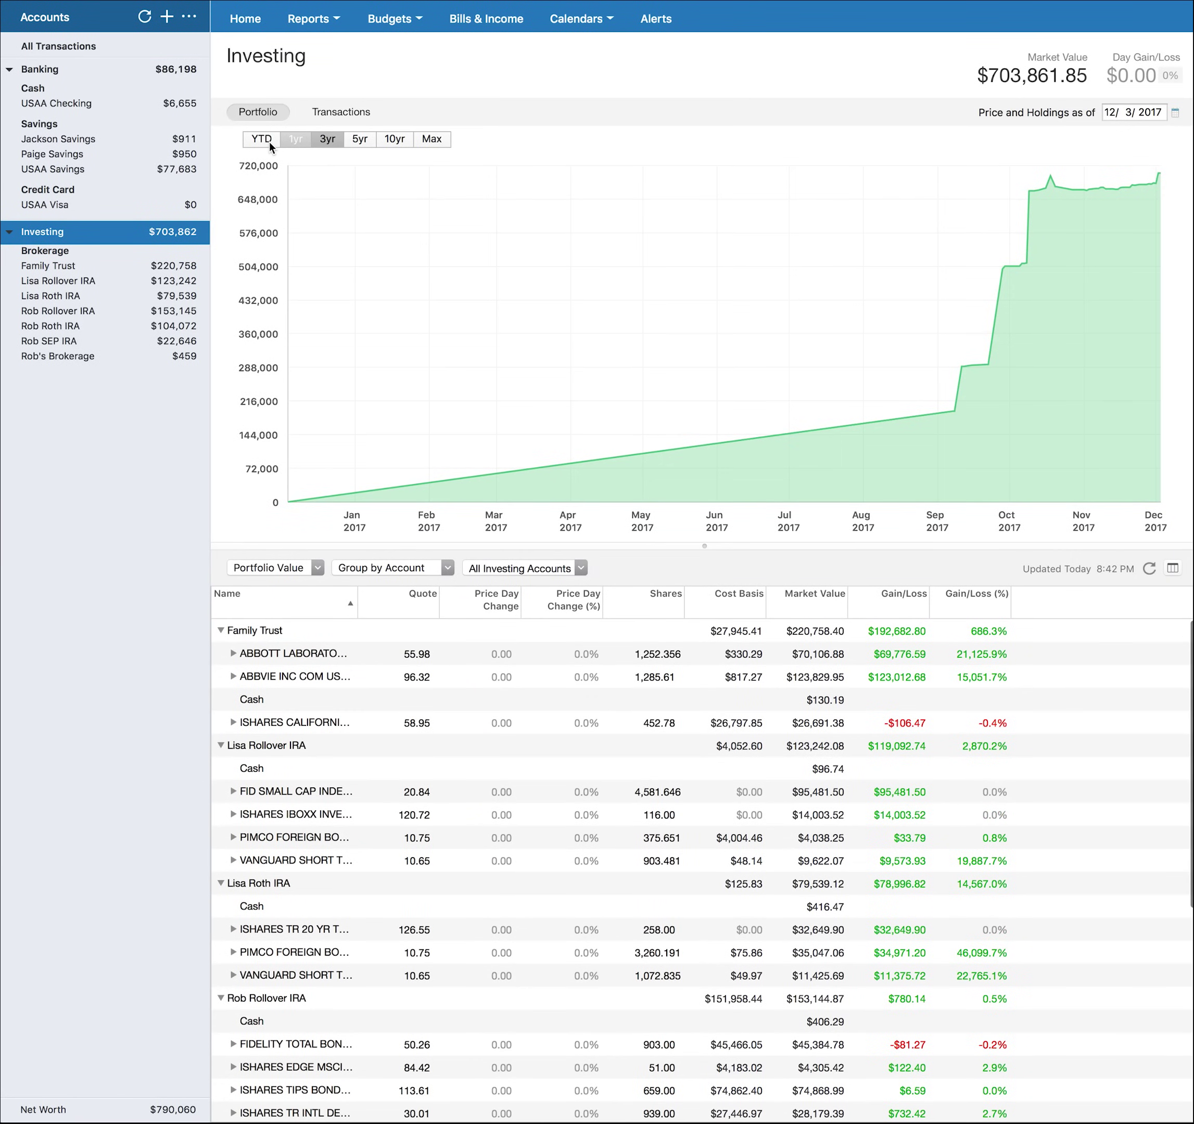
- Set the investing chart's range to YTD, view the investing transactions and return to the portfolio
left_click(263, 139)
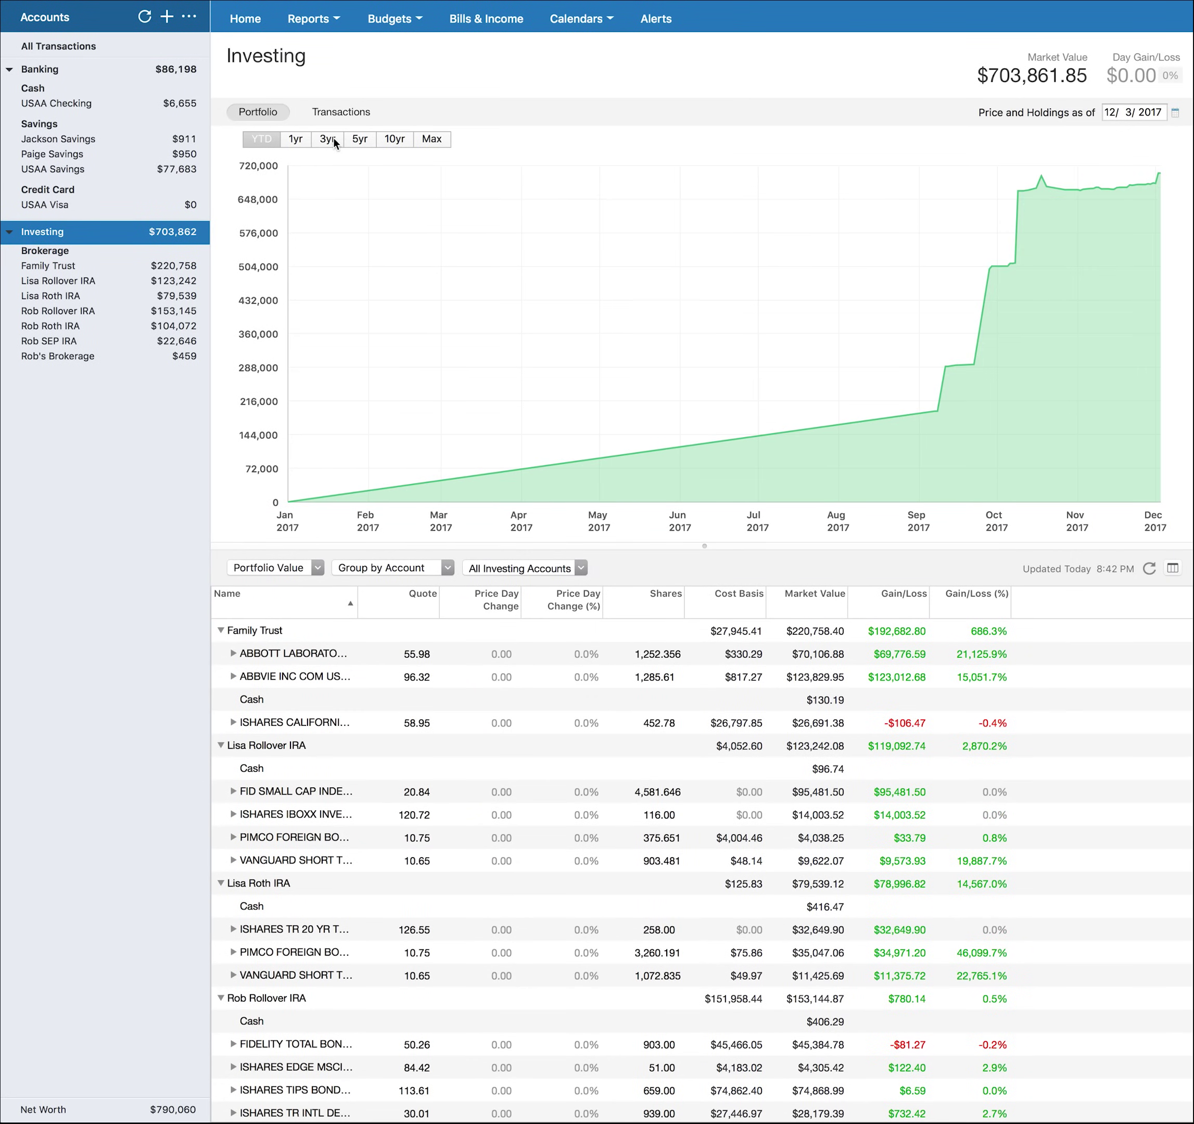
left_click(342, 112)
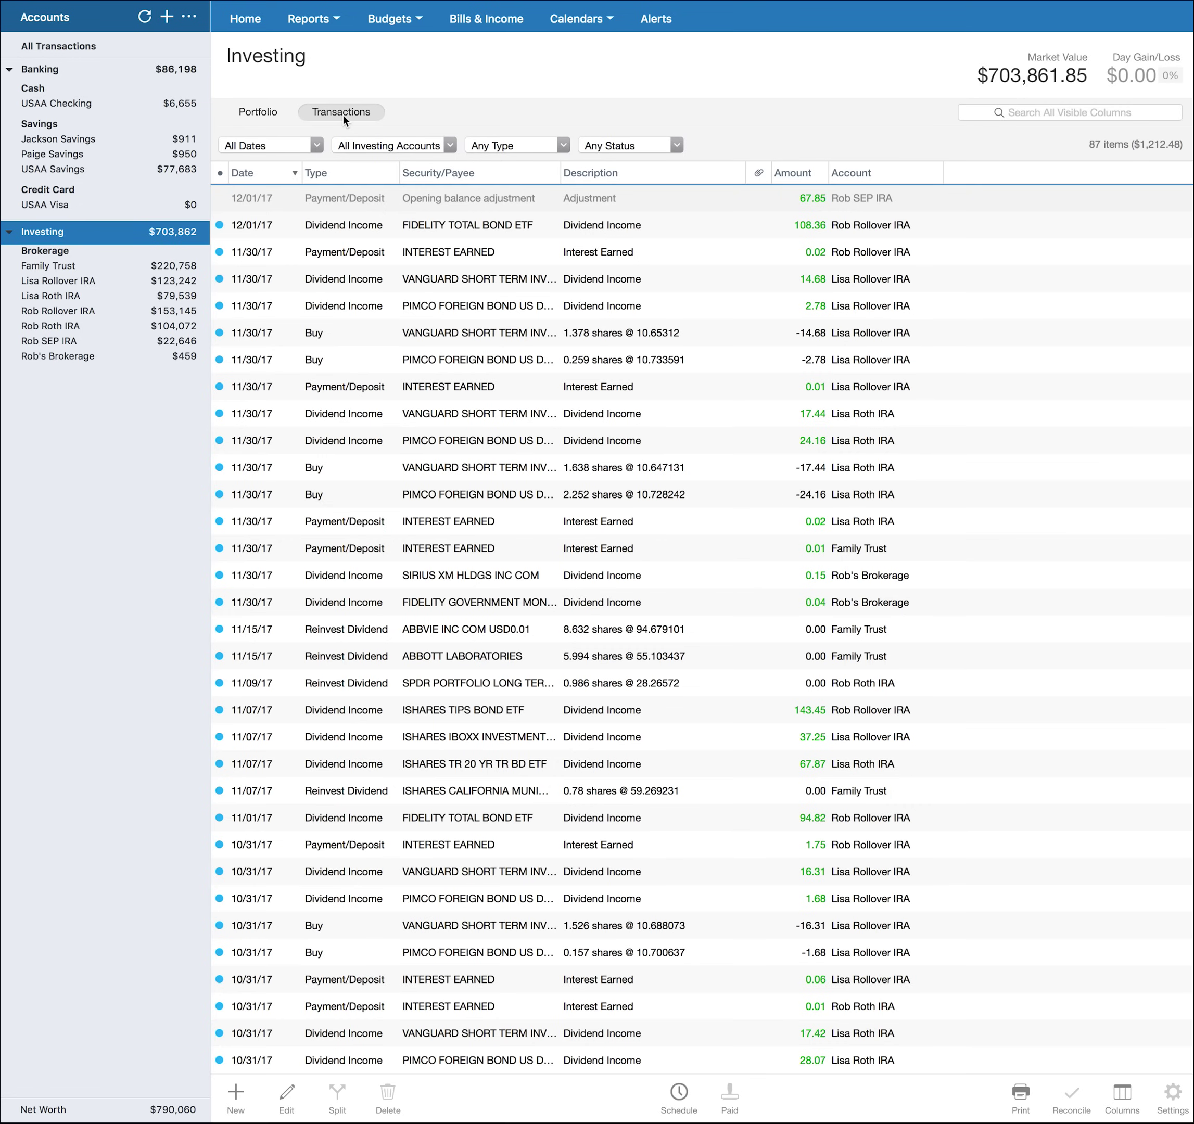
left_click(270, 115)
- View the Net Worth Over Time report and the Tax Schedule report
left_click(337, 19)
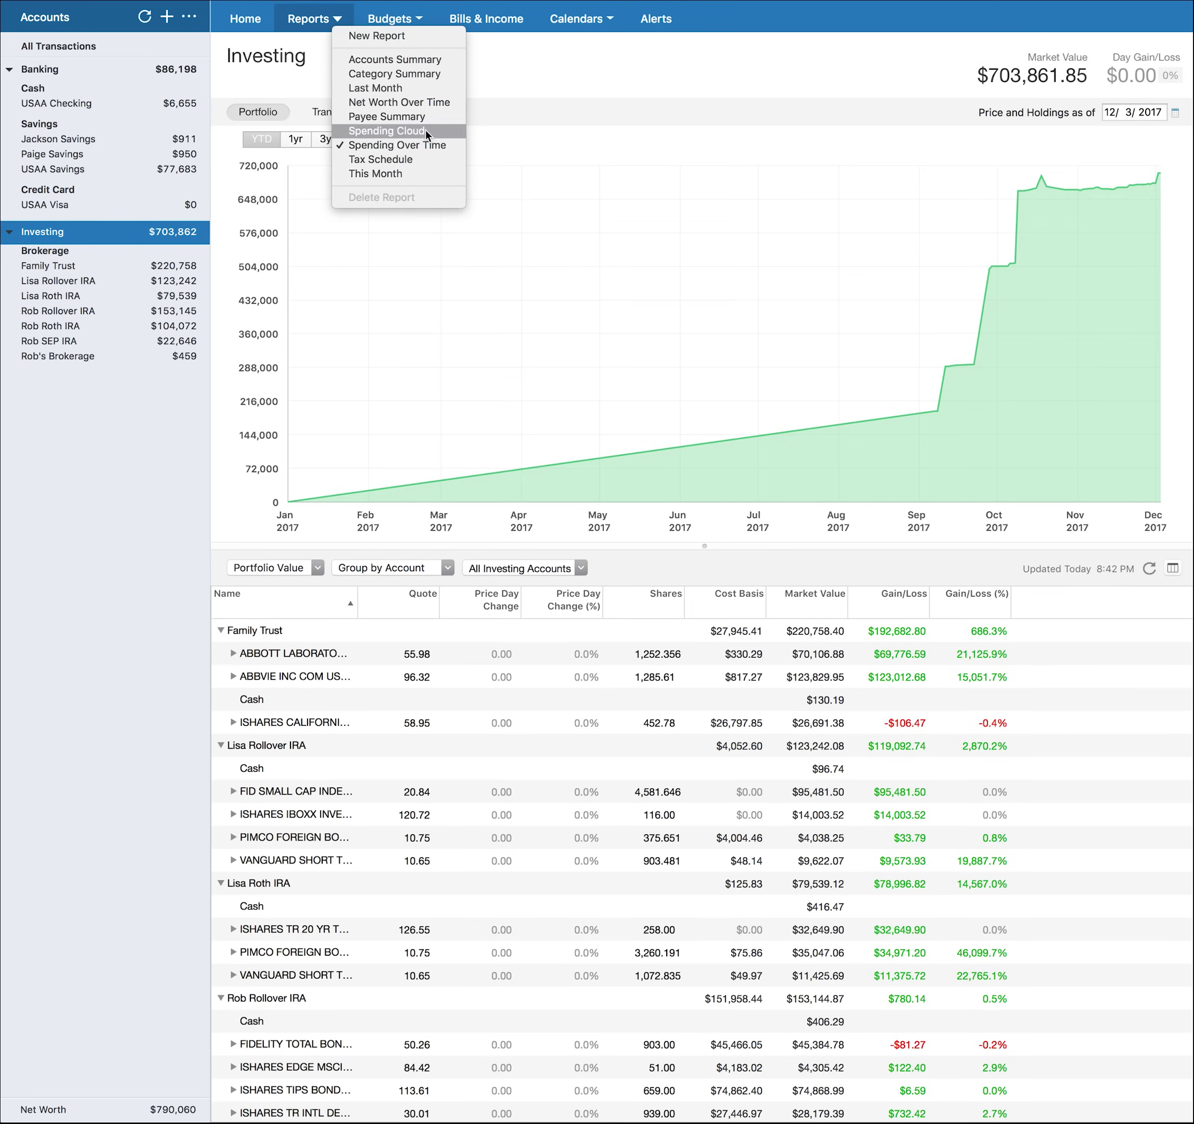
left_click(414, 111)
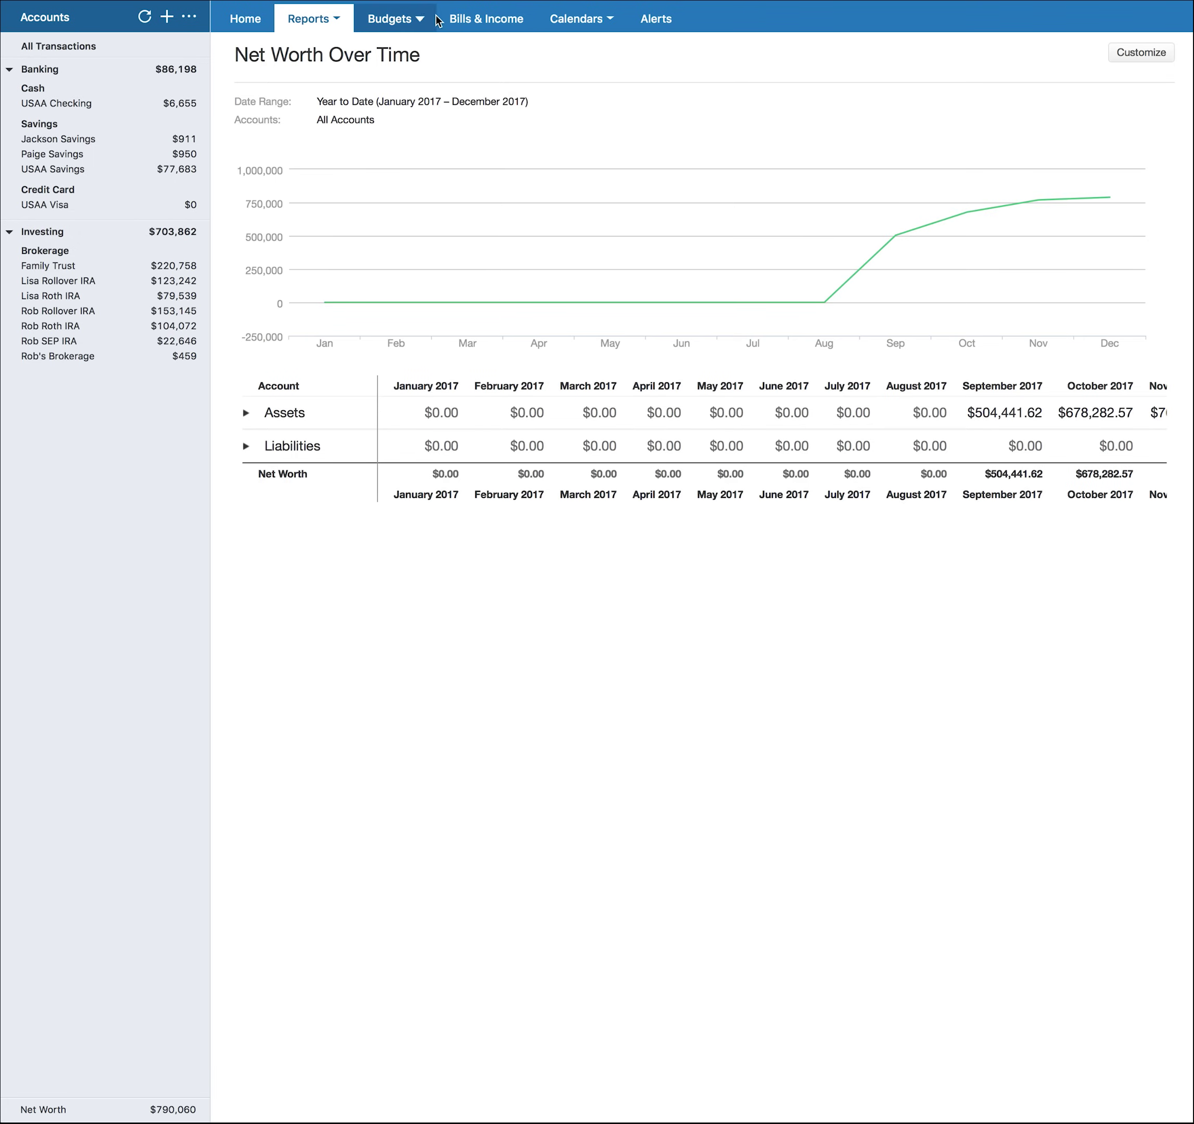
left_click(335, 24)
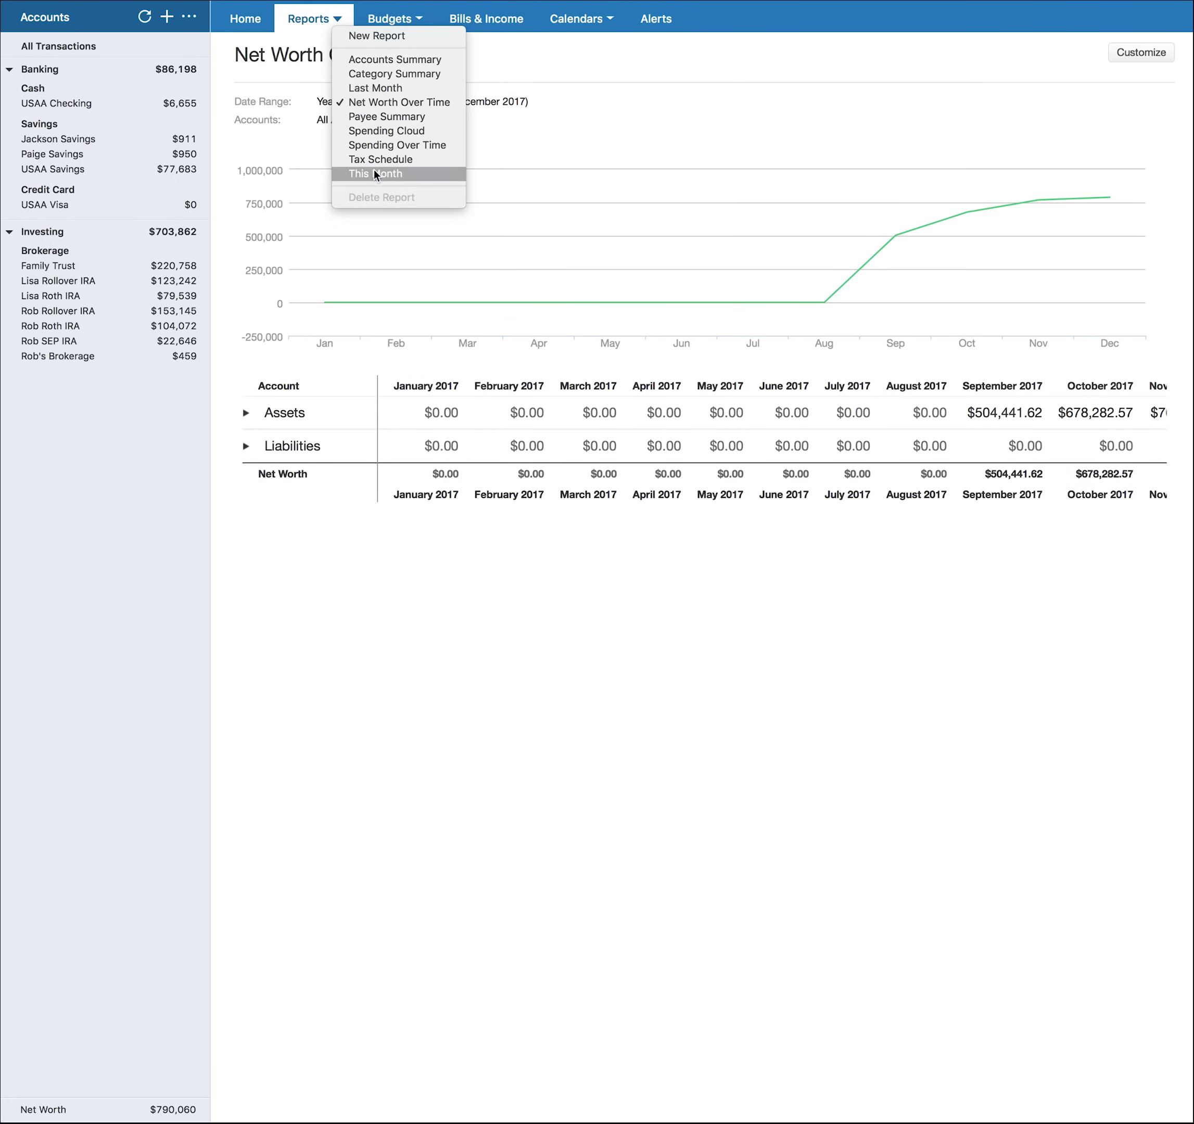
left_click(390, 160)
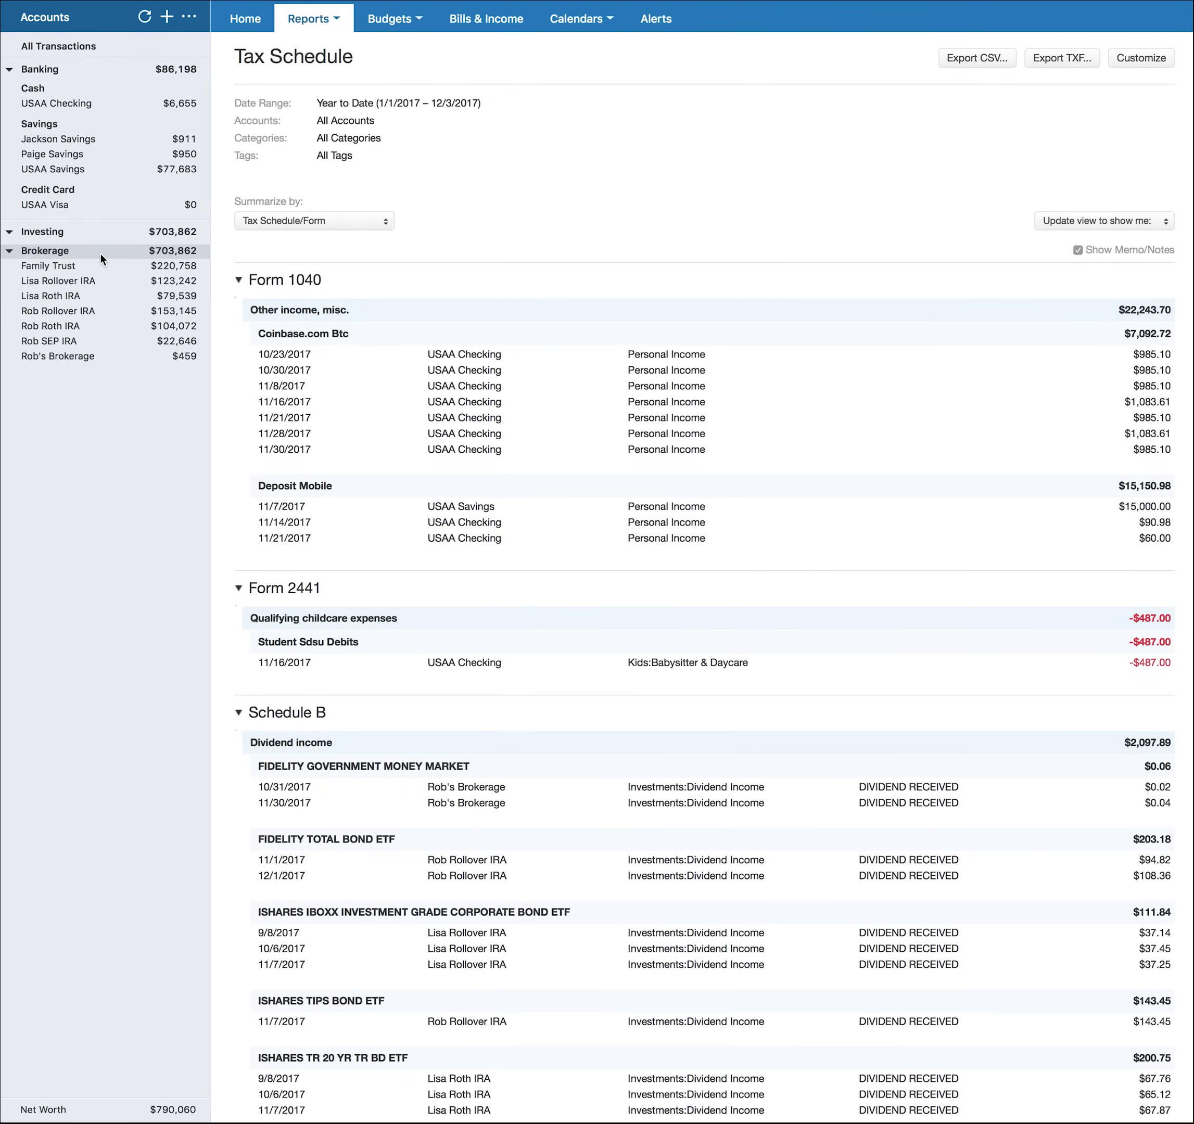
- Open the Family Trust account from the investing accounts and switch its holdings table to the Performance view
left_click(70, 232)
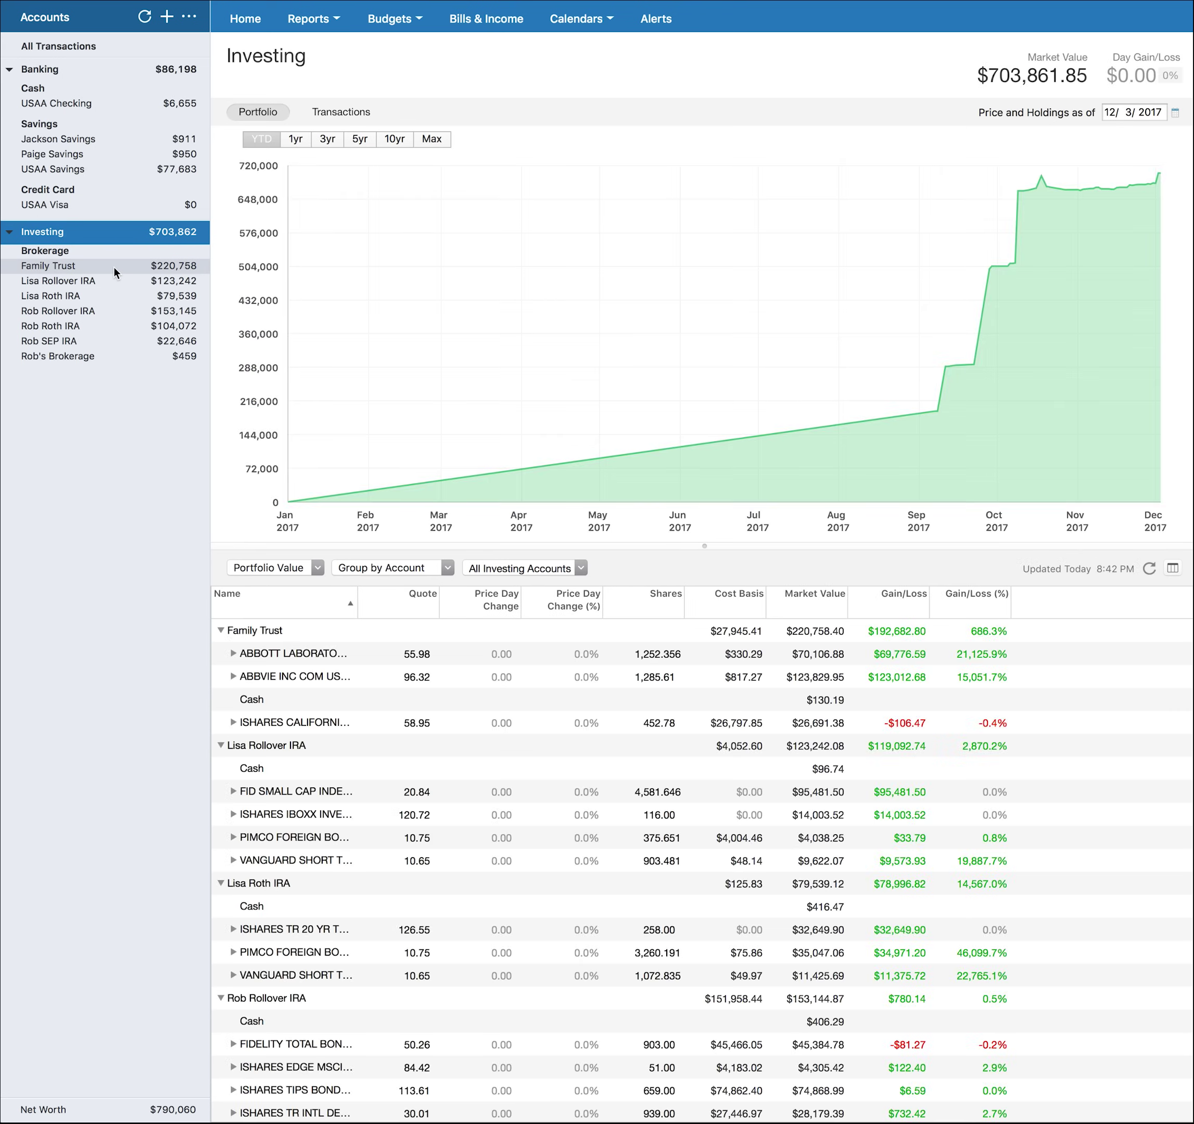
left_click(115, 266)
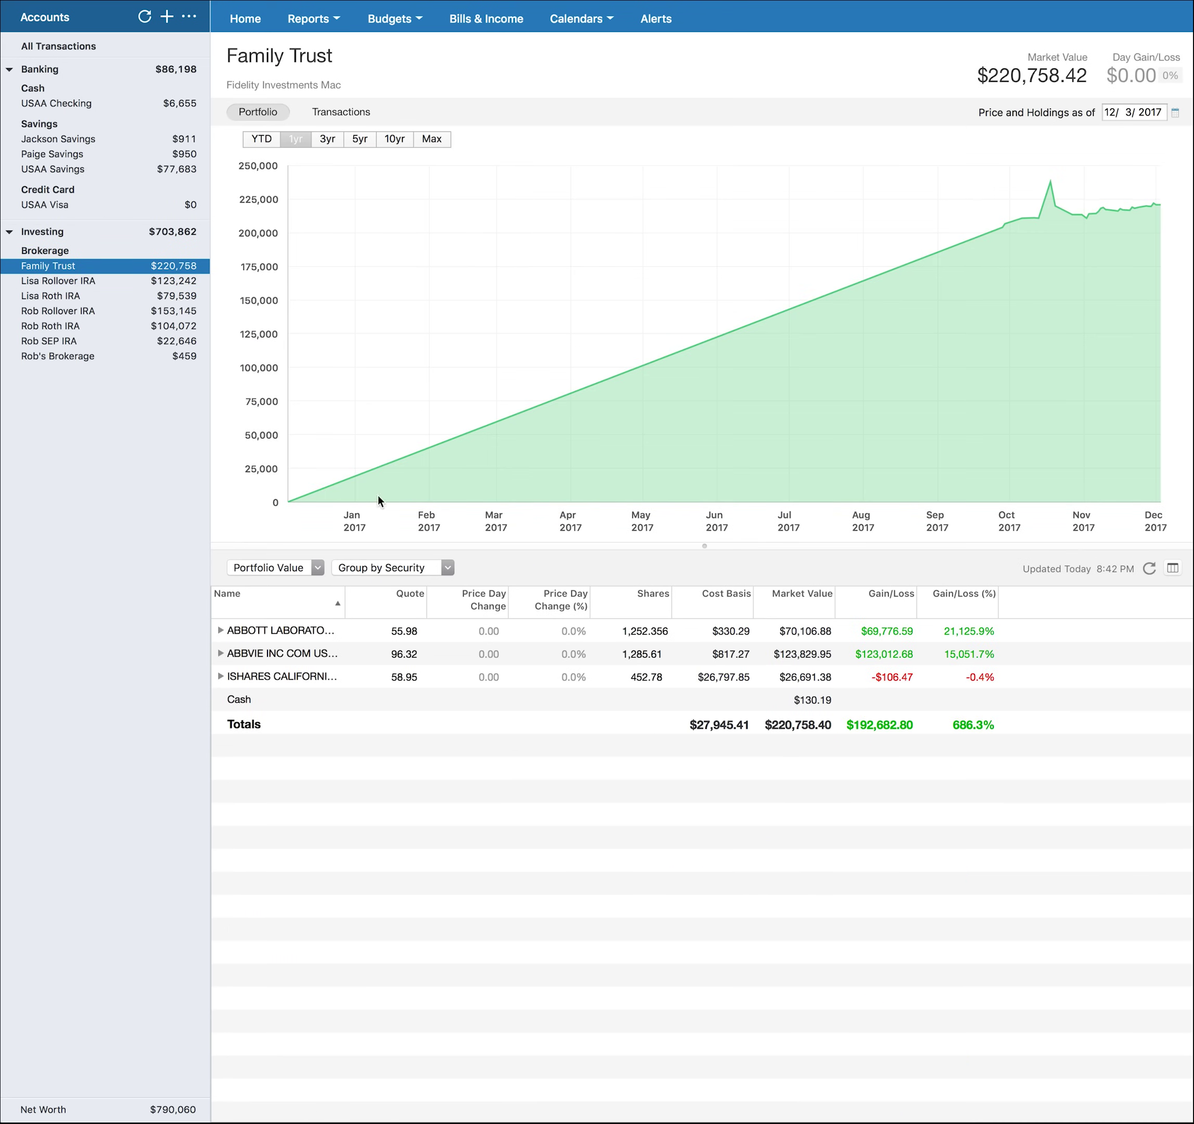
left_click(309, 574)
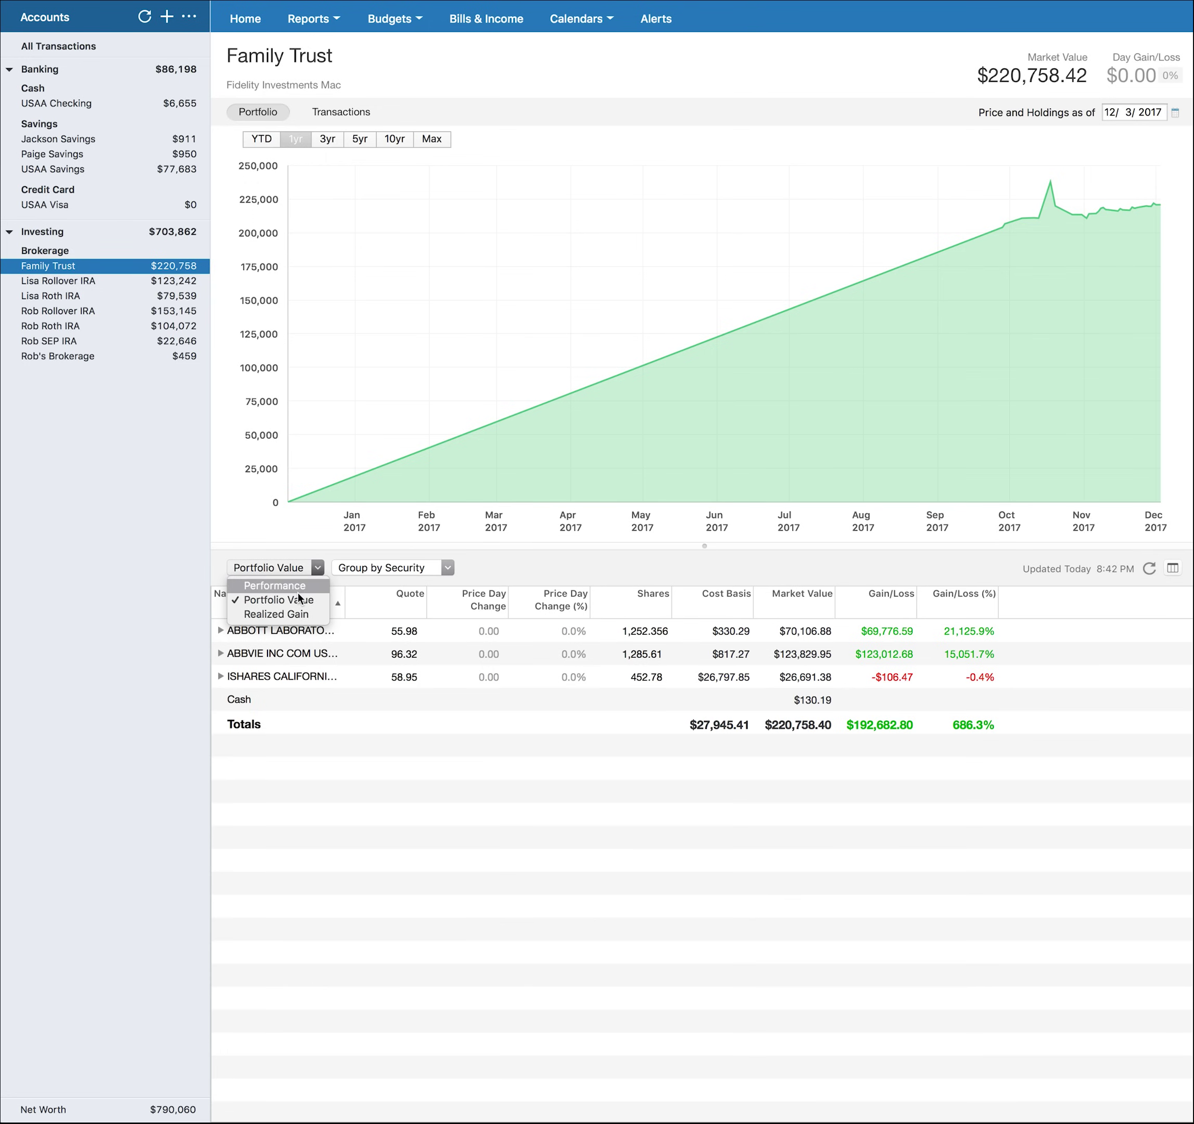
left_click(298, 587)
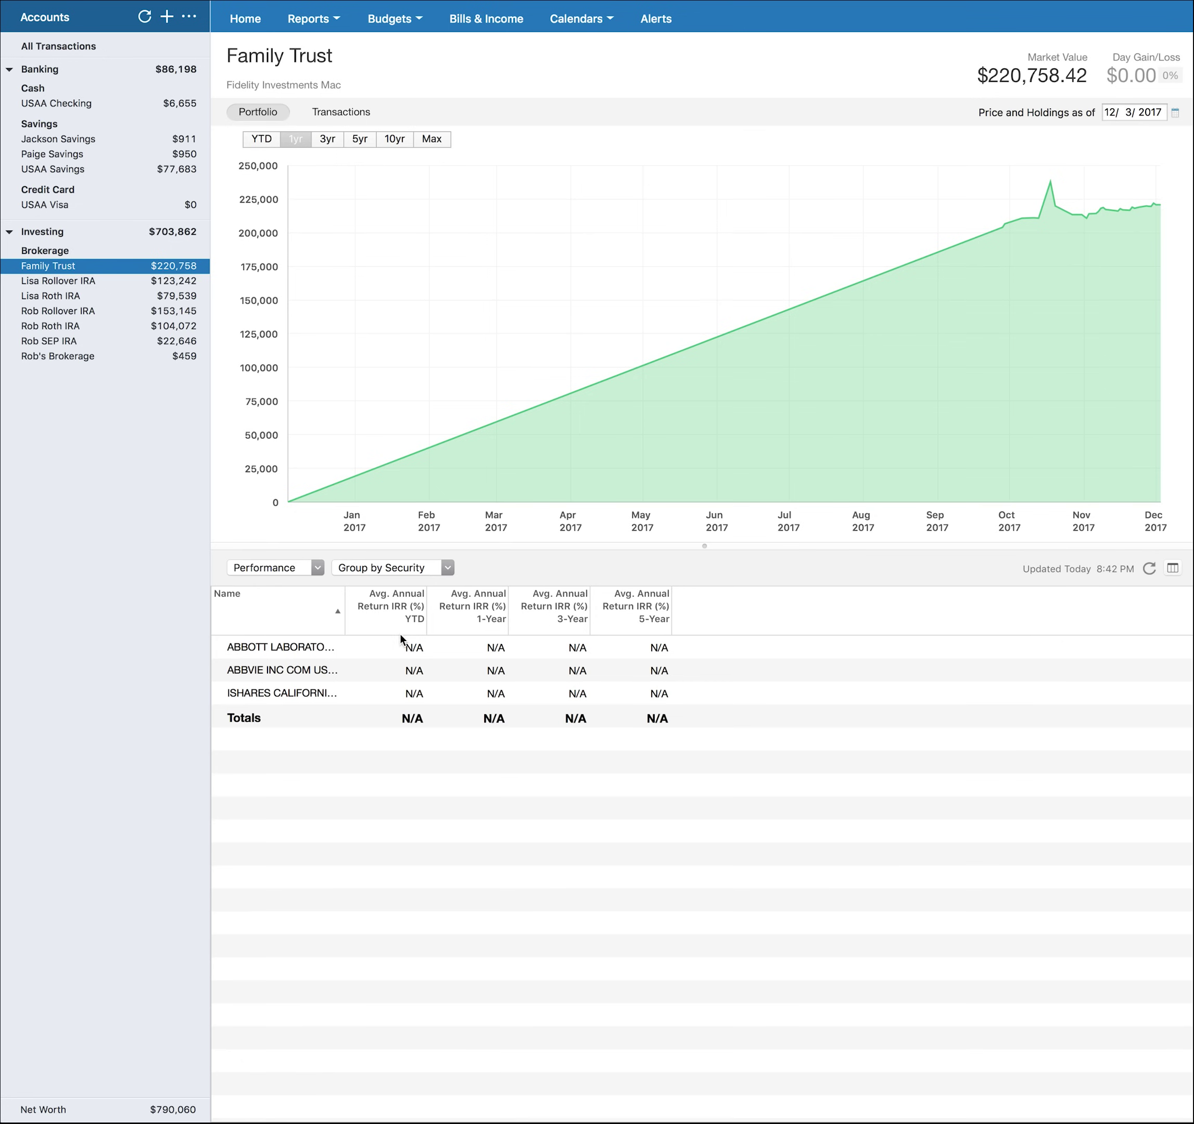
left_click(318, 572)
left_click(293, 601)
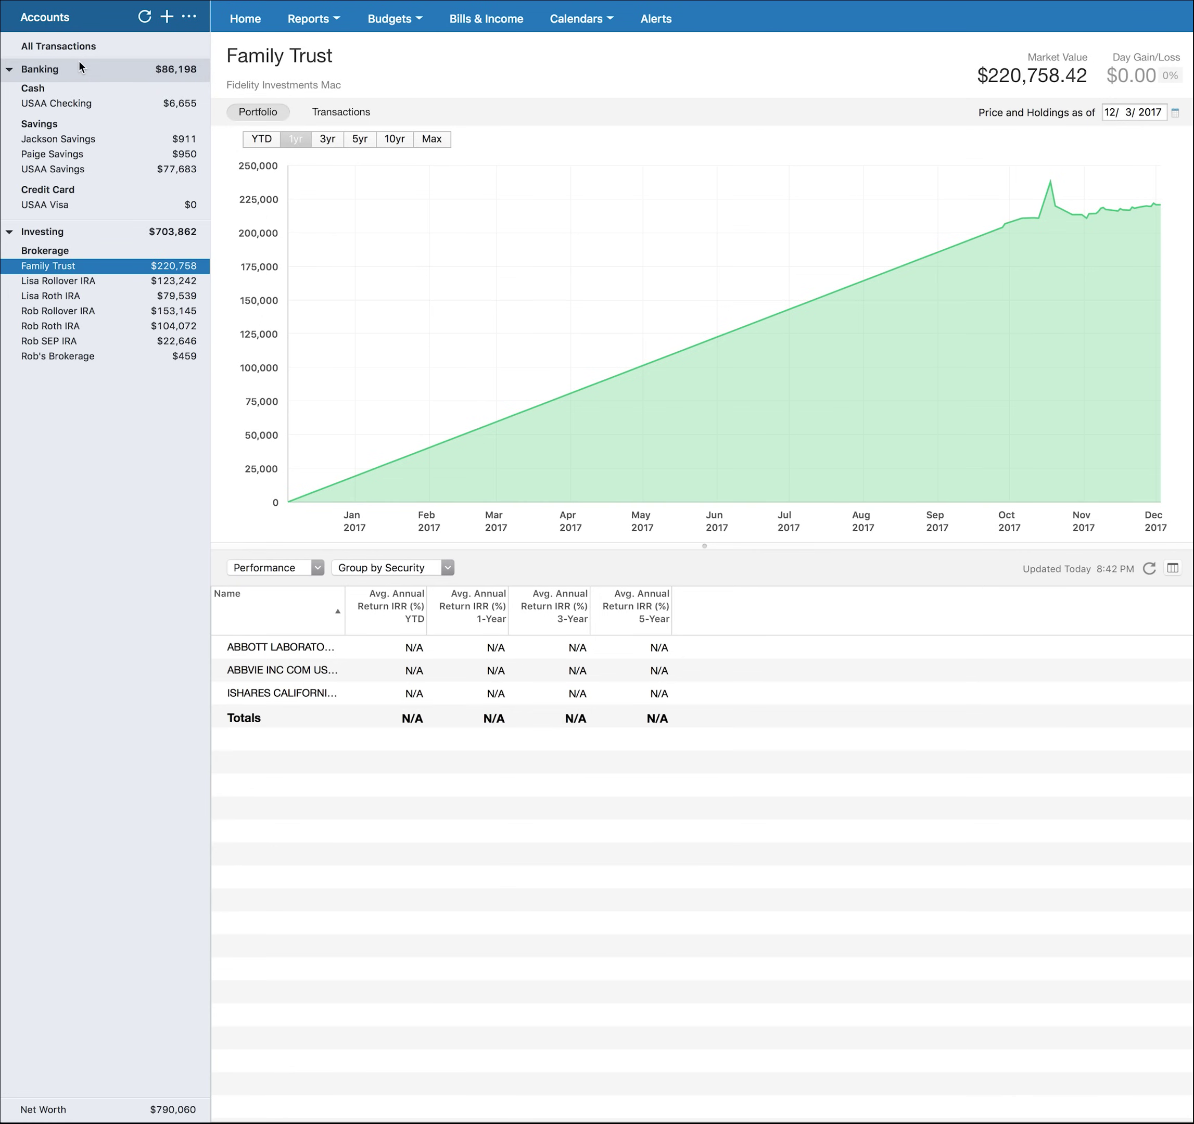
- View the USAA Checking transactions, revisit the Family Trust portfolio and return to the home page
left_click(105, 104)
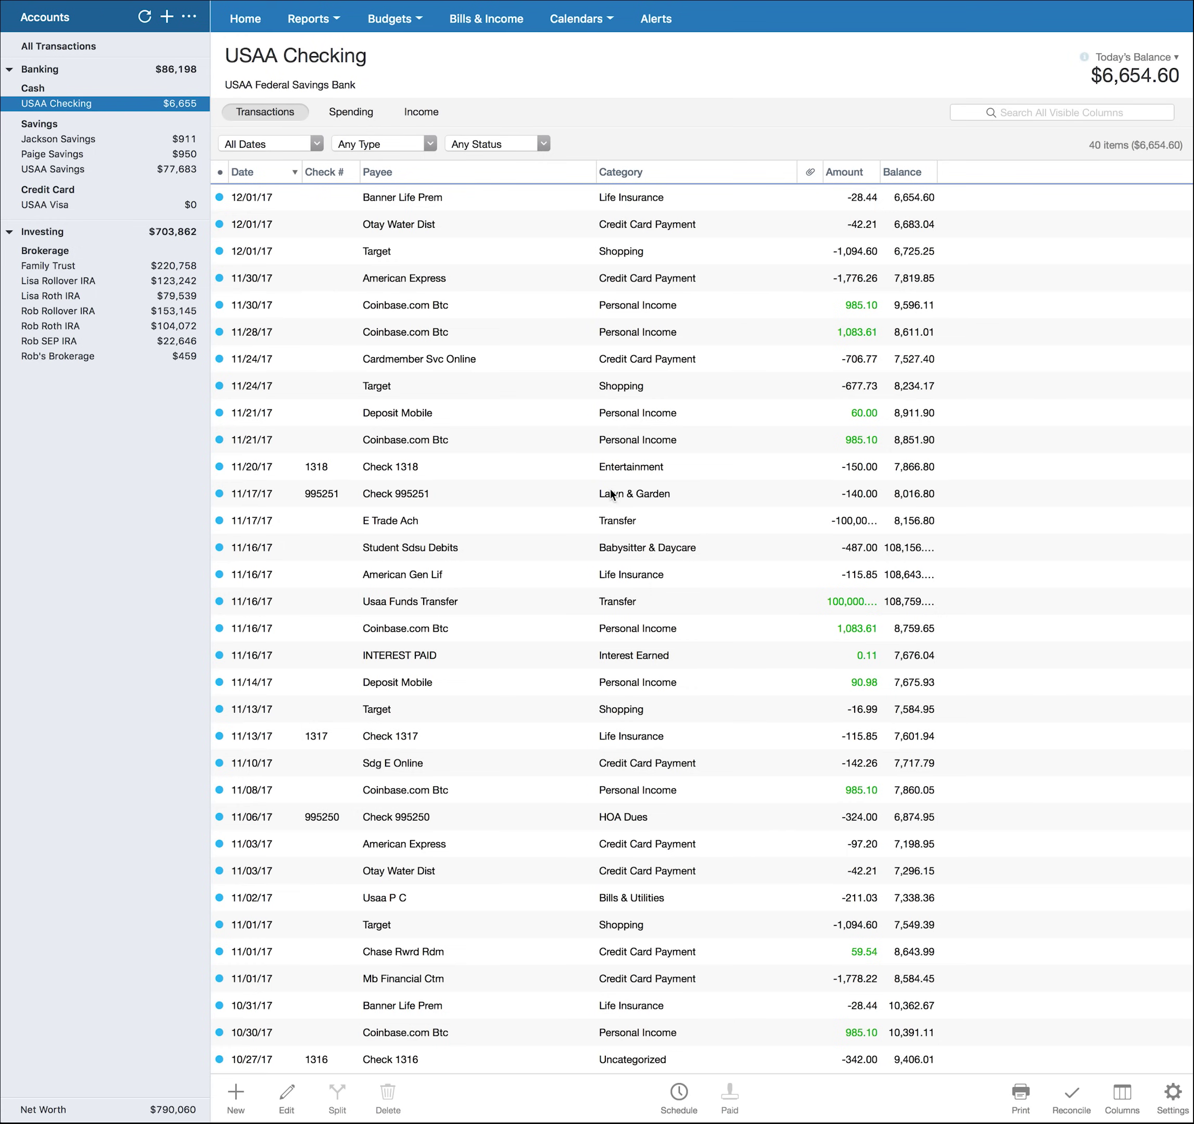
left_click(61, 268)
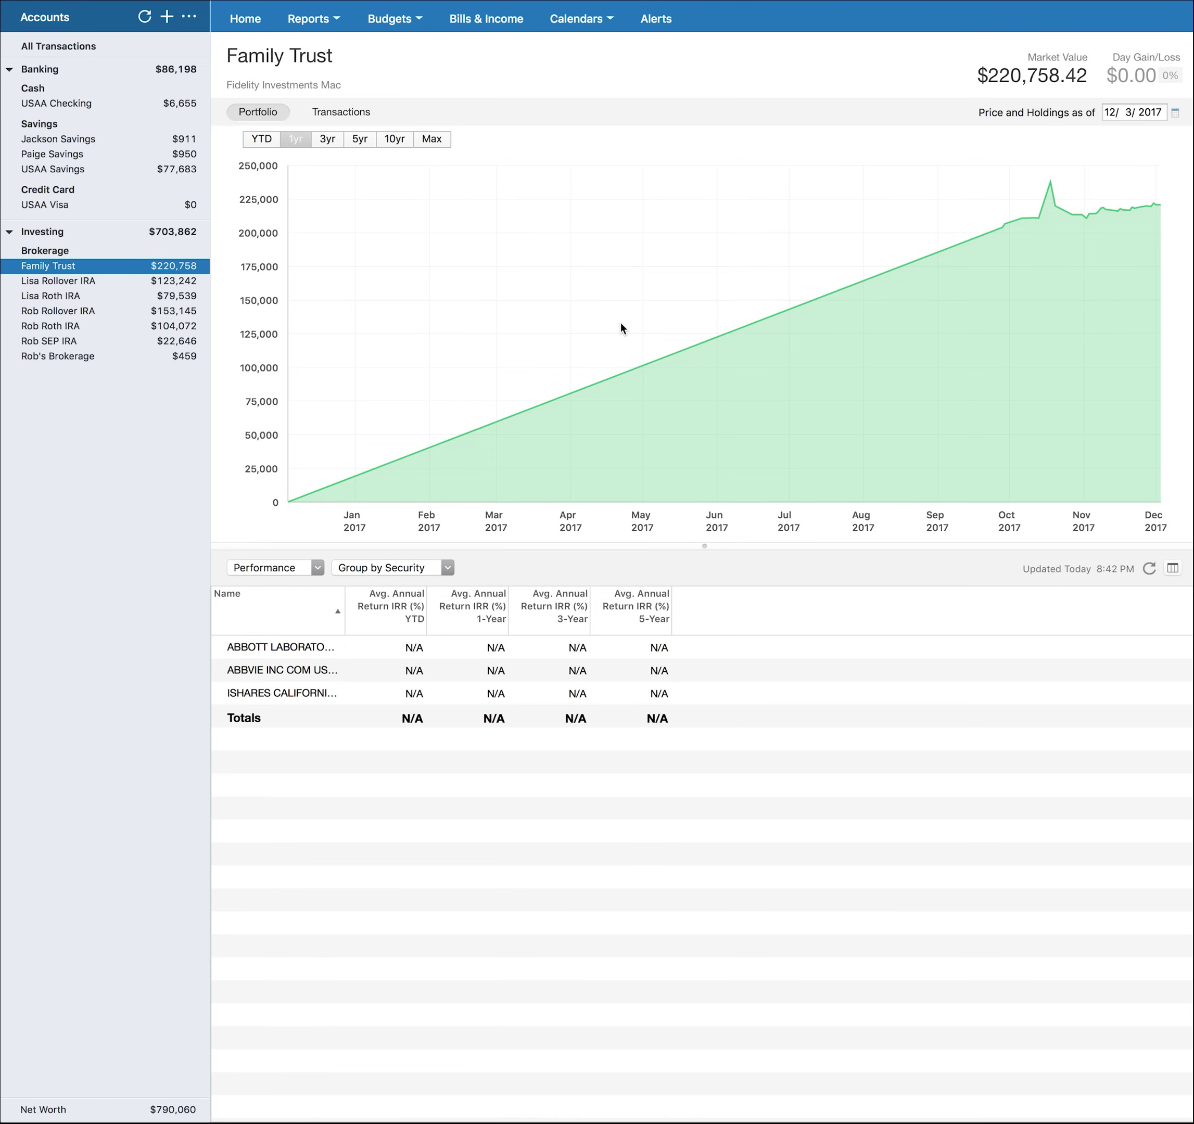
left_click(245, 19)
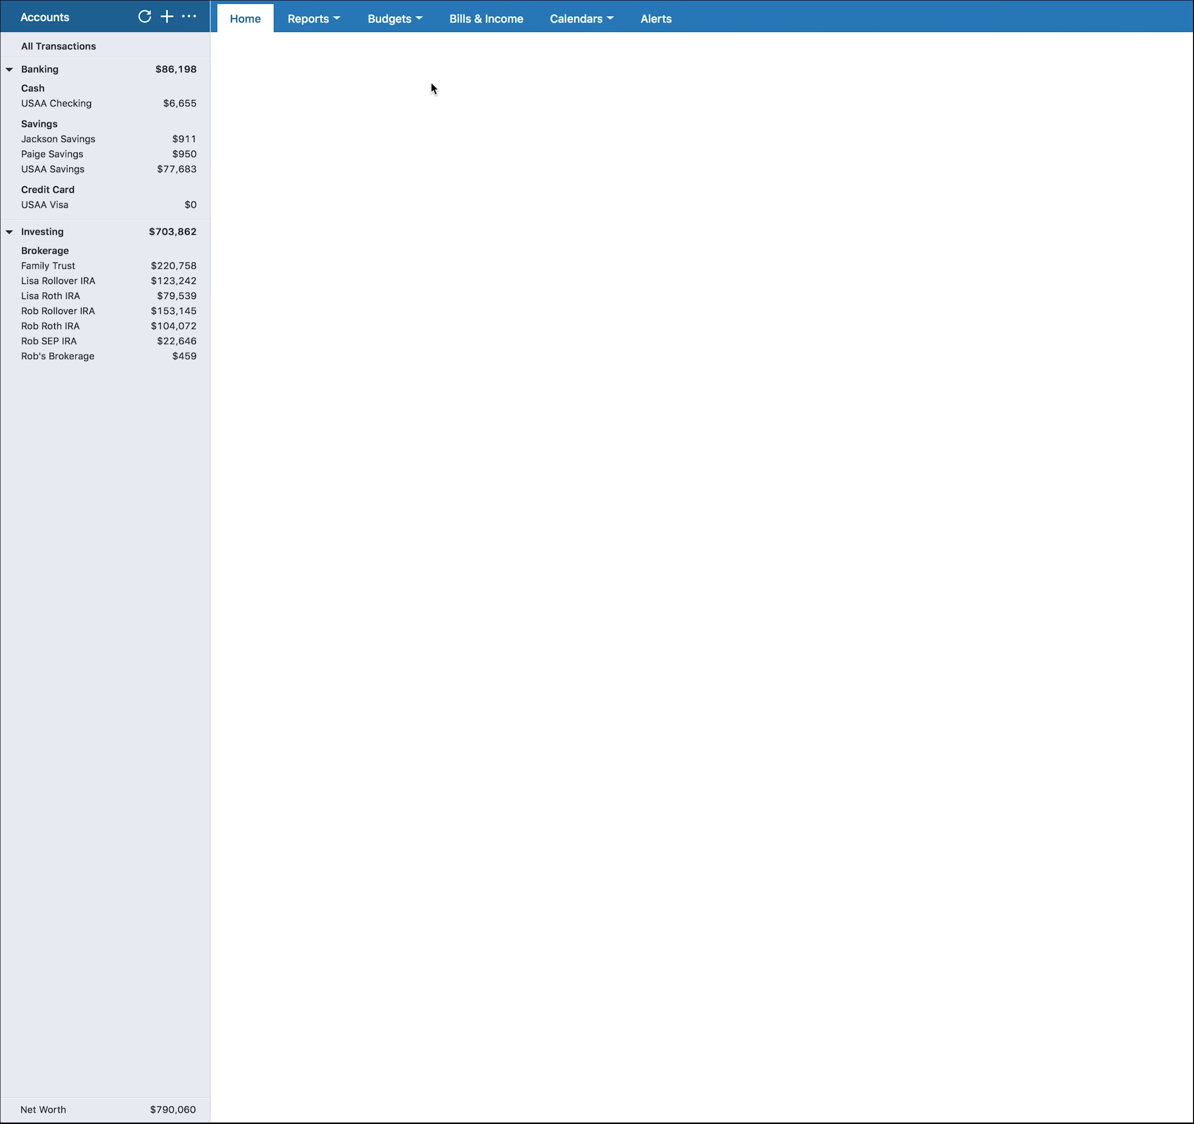